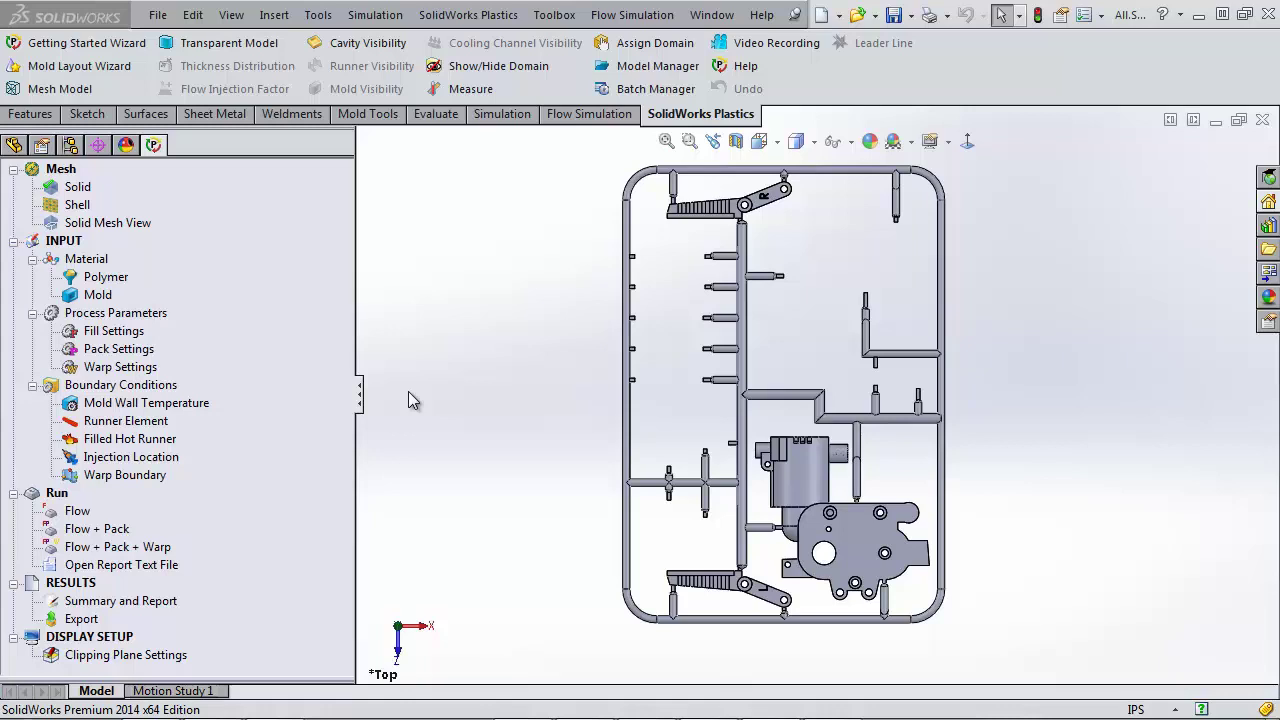
# Choose Manual solid meshing from the Mesh > Solid right-click menu
pyautogui.rightClick(78, 188)
pyautogui.click(112, 223)
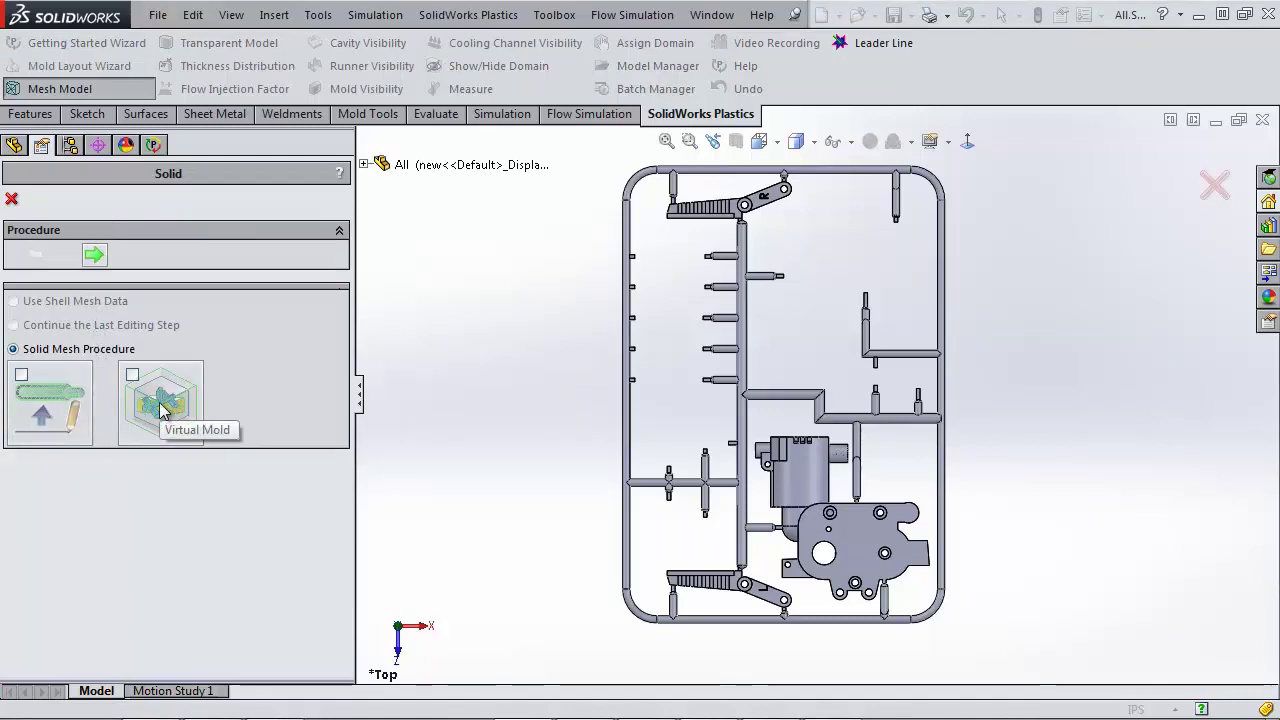
# Start the Solid Mesh Procedure and mesh the surface at triangle size 2.5 (11351 elements, 5630 nodes)
pyautogui.click(92, 256)
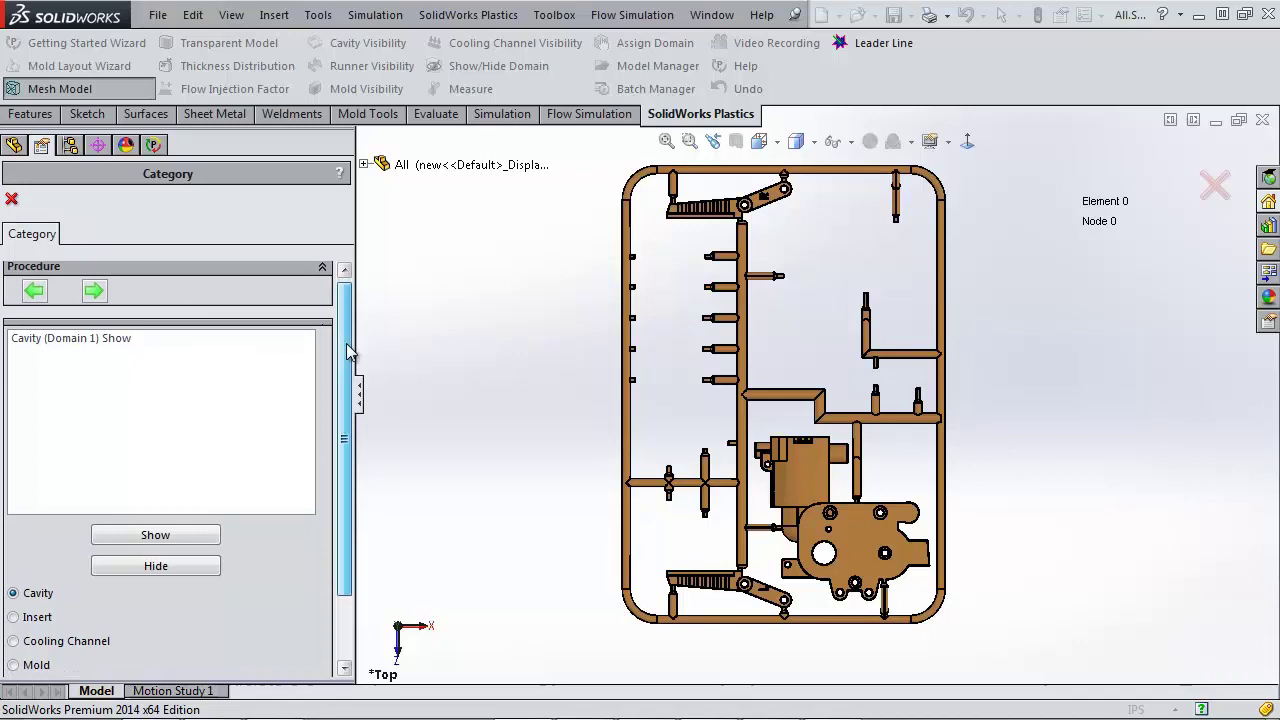
pyautogui.moveTo(346, 343)
pyautogui.mouseDown()
pyautogui.moveTo(348, 375)
pyautogui.moveTo(346, 359)
pyautogui.mouseUp()
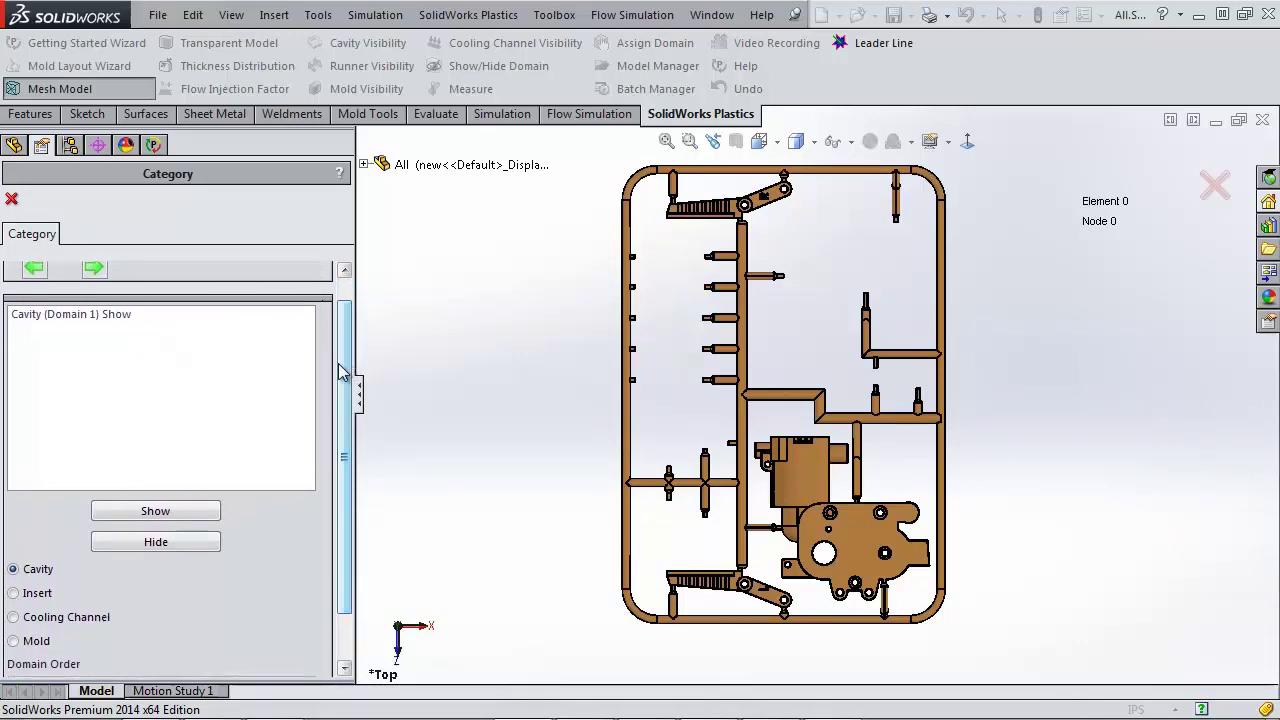
pyautogui.click(93, 268)
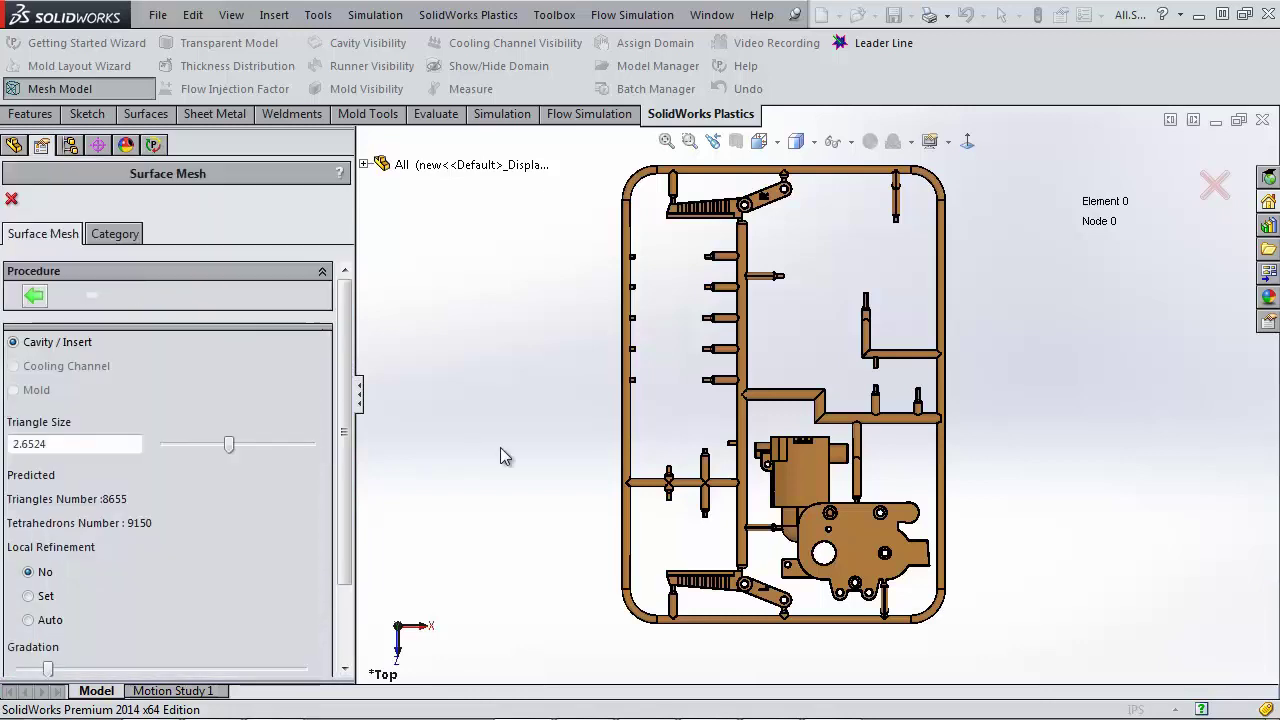
pyautogui.scroll(-2, 346, 357)
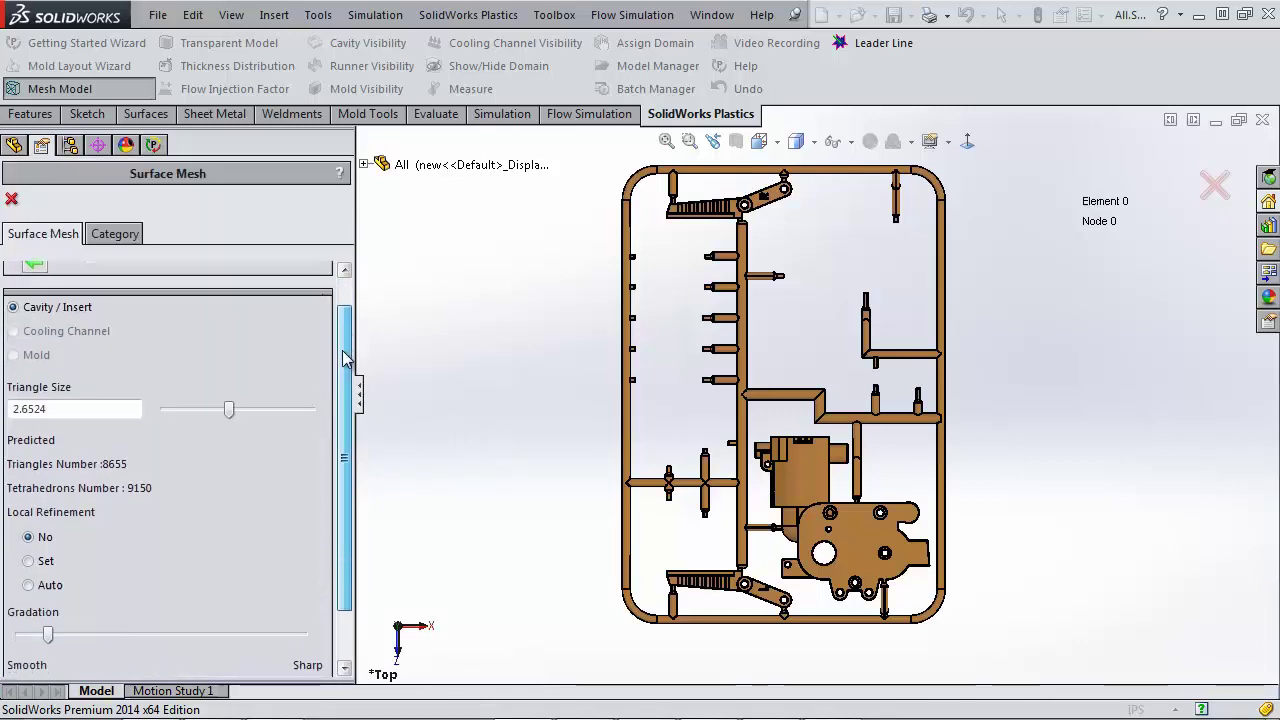
pyautogui.hotkey('ctrl', 'a')
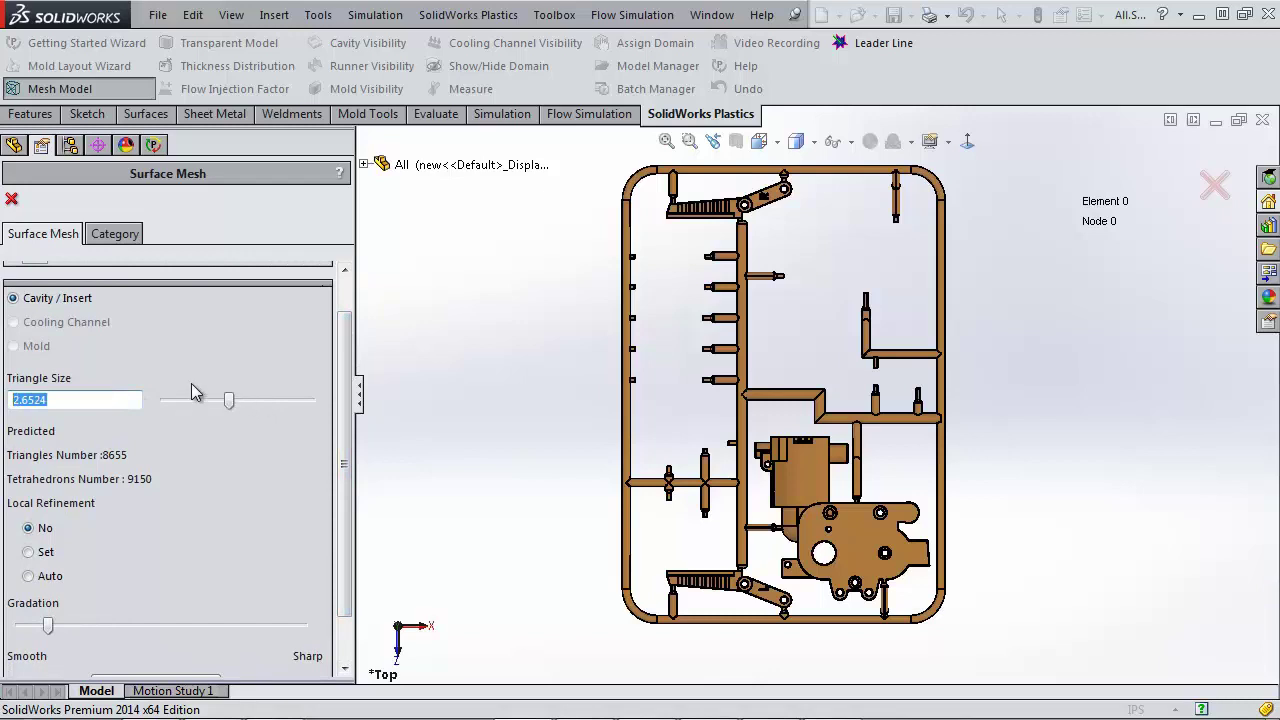
pyautogui.write('2.5')
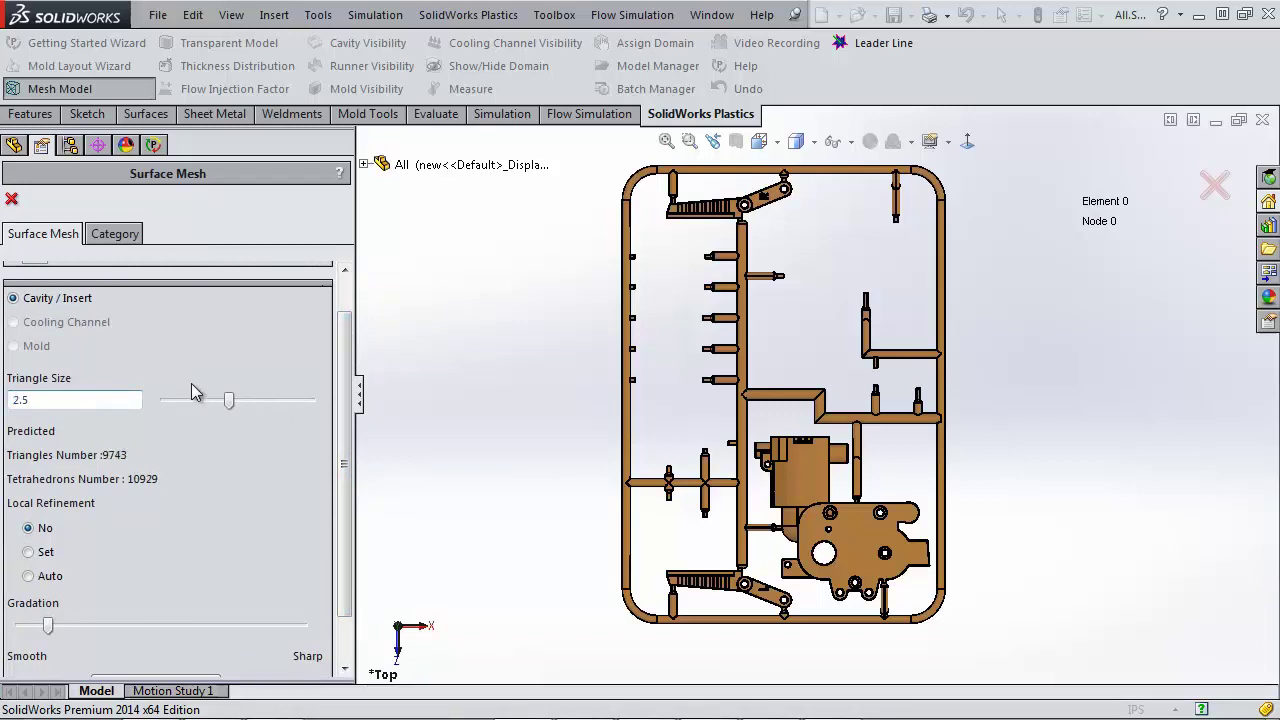
pyautogui.moveTo(348, 363); pyautogui.dragTo(345, 420)
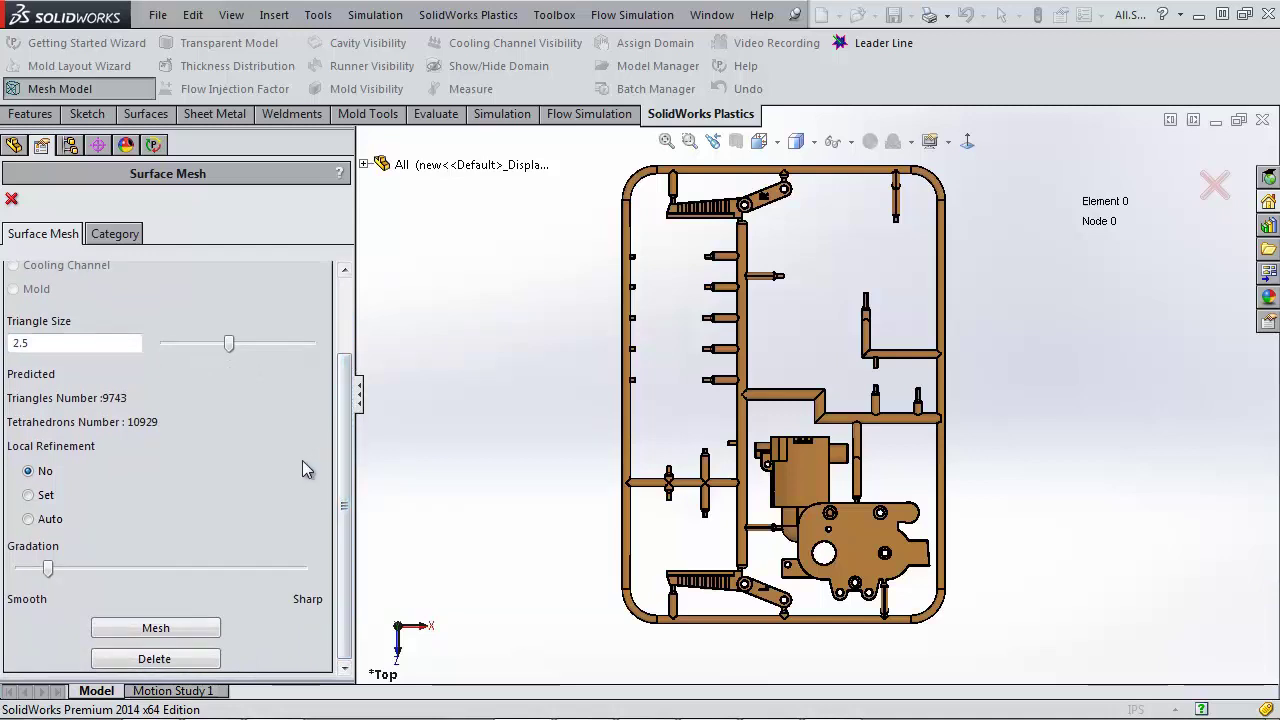
pyautogui.click(170, 628)
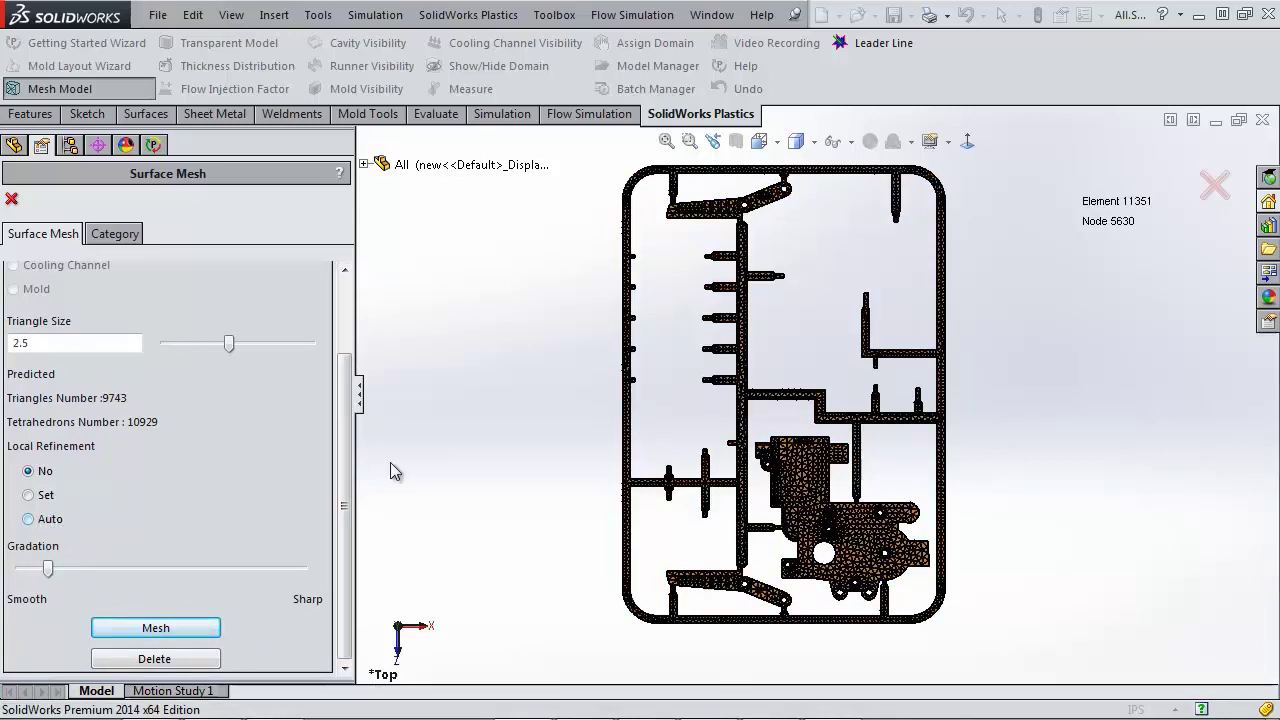
# Zoom in on the angled link arm and delete the current surface mesh
pyautogui.click(689, 141)
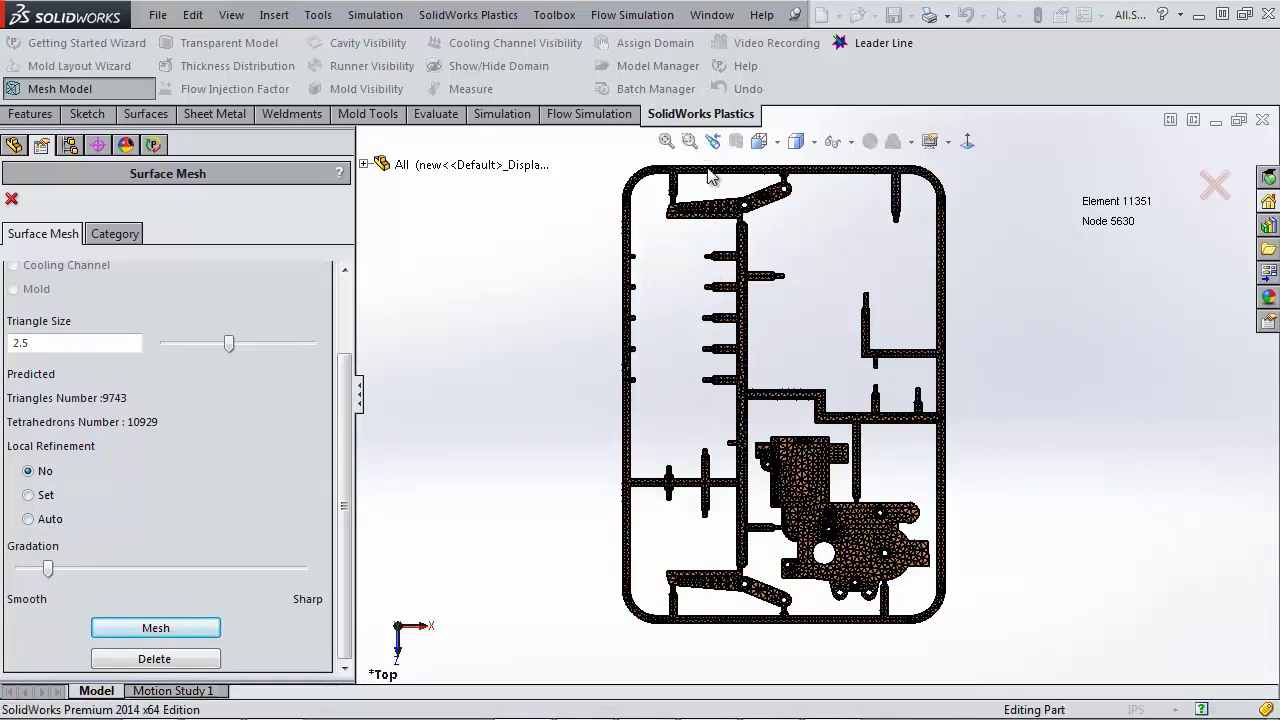
pyautogui.moveTo(655, 535); pyautogui.dragTo(843, 626)
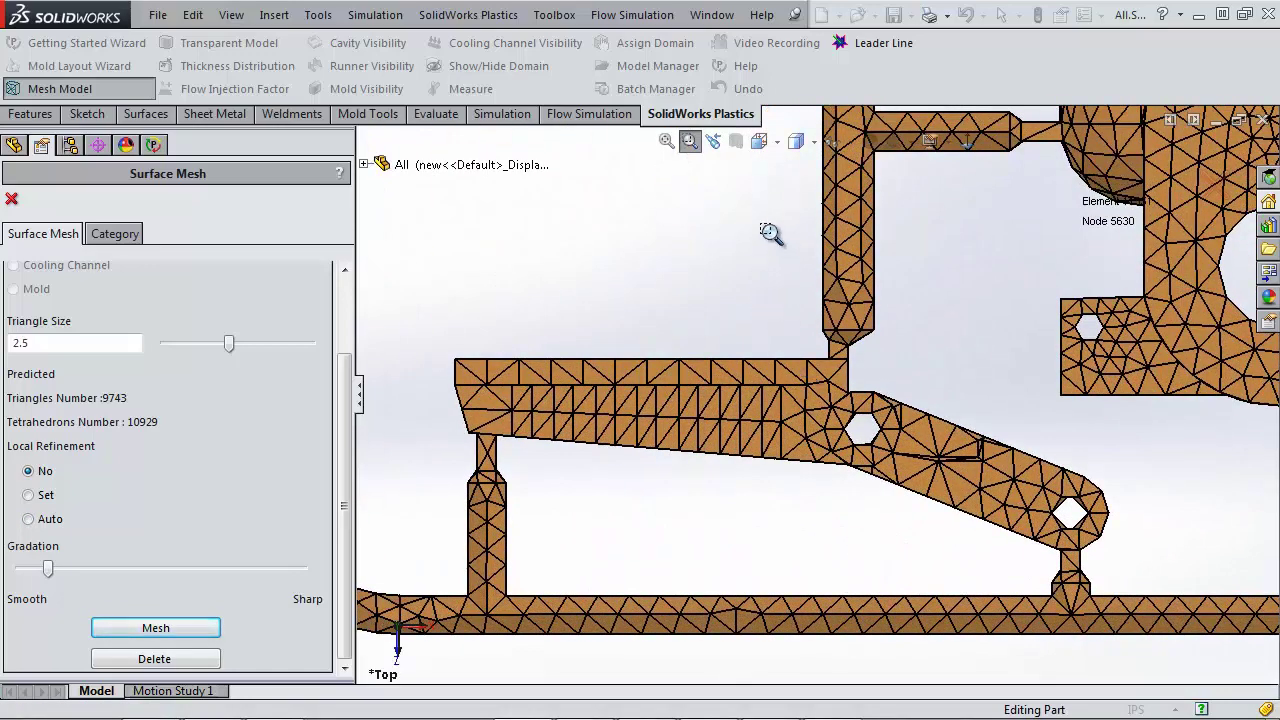
pyautogui.moveTo(706, 233); pyautogui.dragTo(1254, 590)
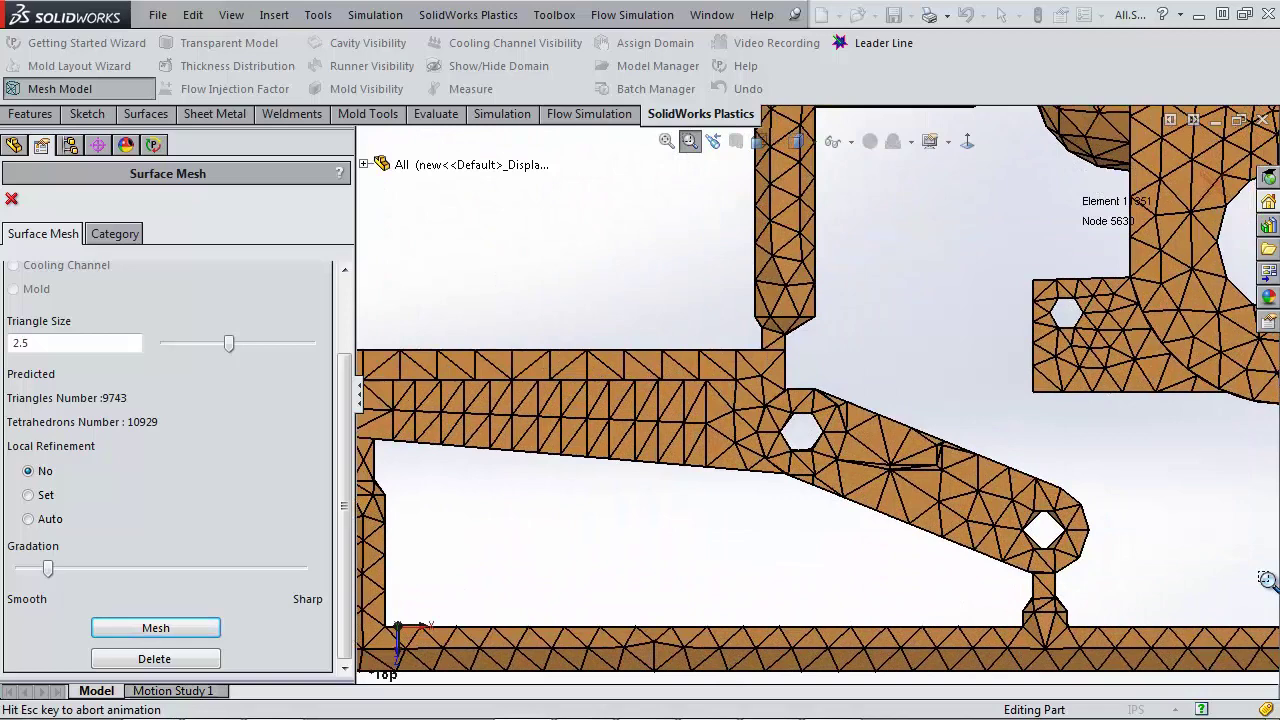
pyautogui.click(689, 141)
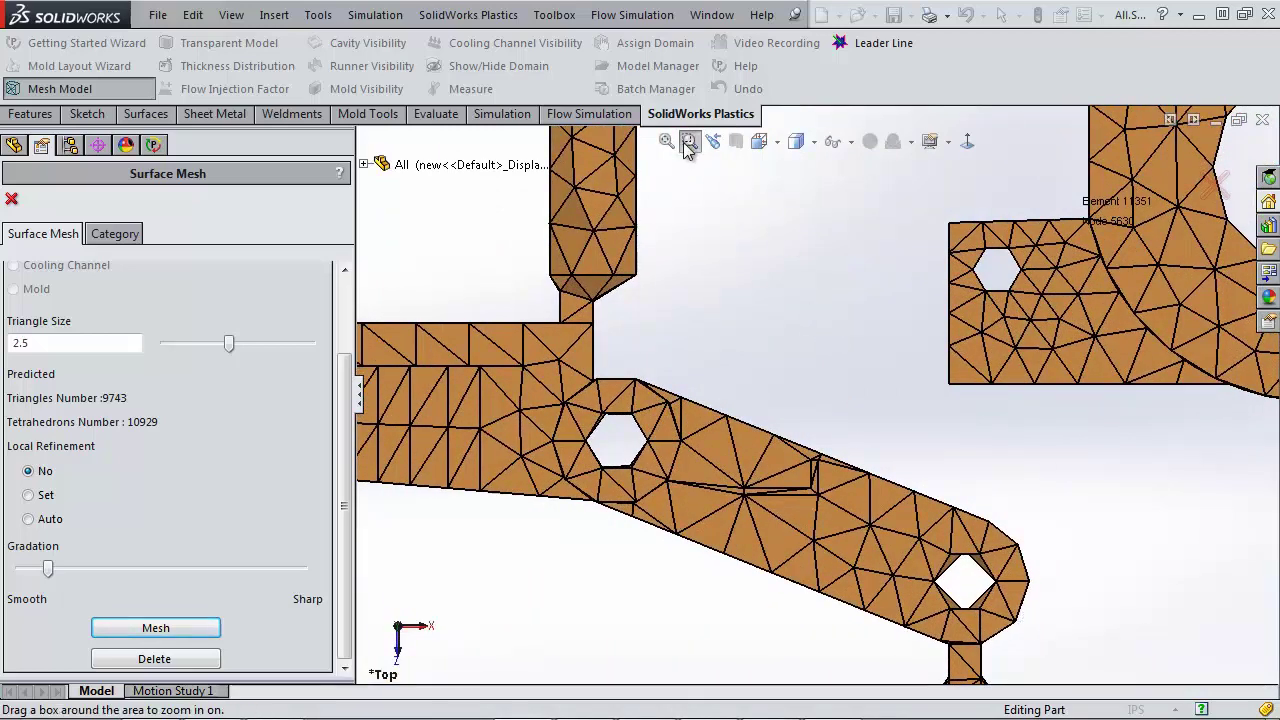
pyautogui.click(154, 659)
# Assign a local refinement triangle size of 1 to the link arm faces only
pyautogui.click(44, 497)
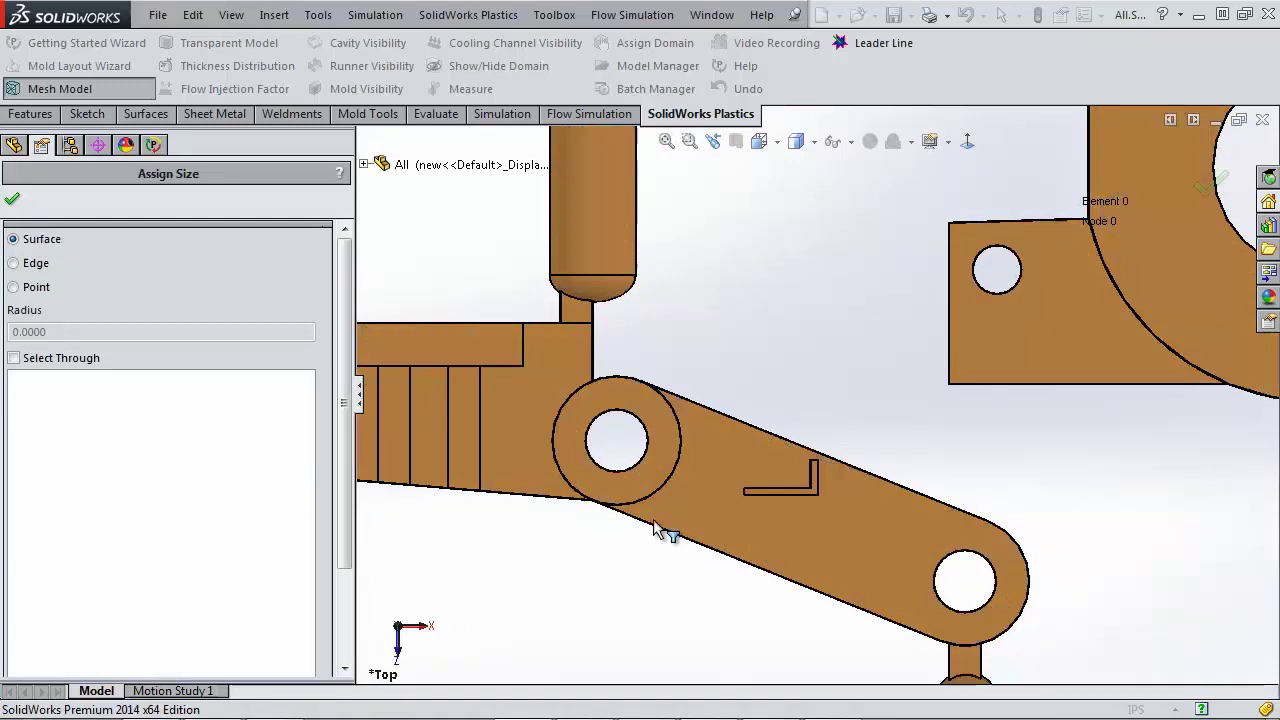
pyautogui.moveTo(355, 271); pyautogui.dragTo(1023, 663)
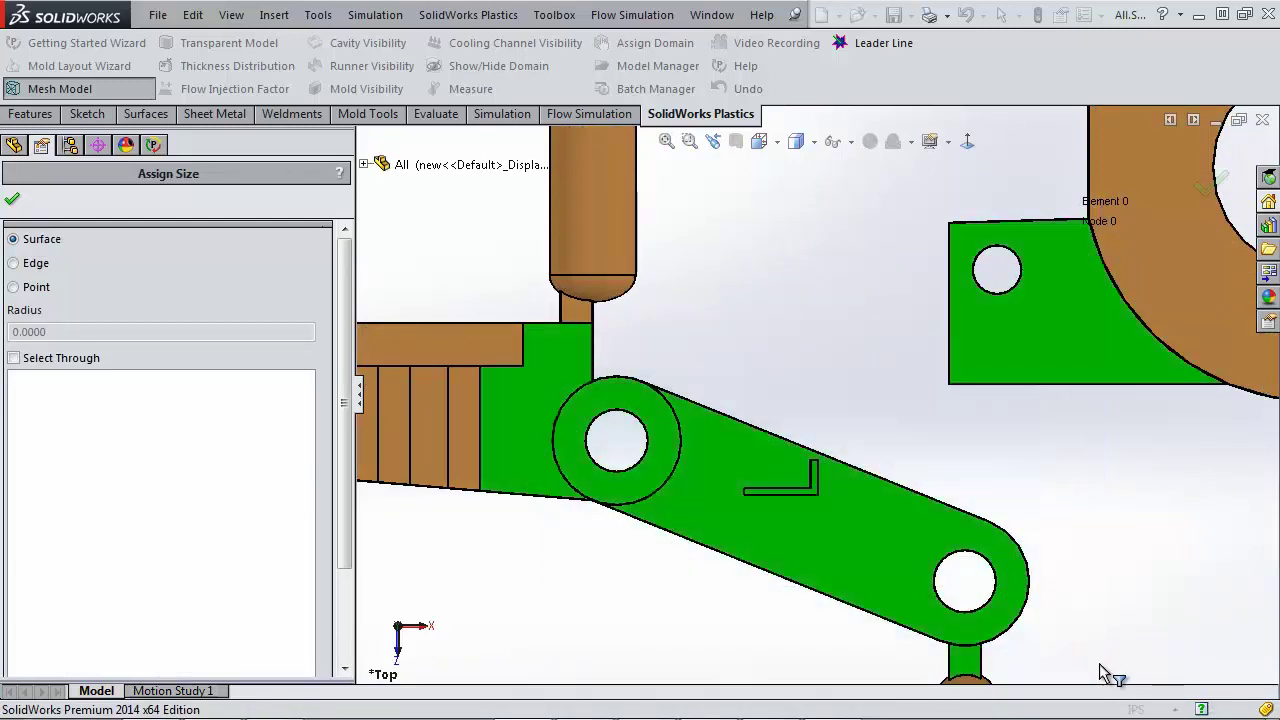
pyautogui.moveTo(874, 606); pyautogui.dragTo(950, 602, button='middle')
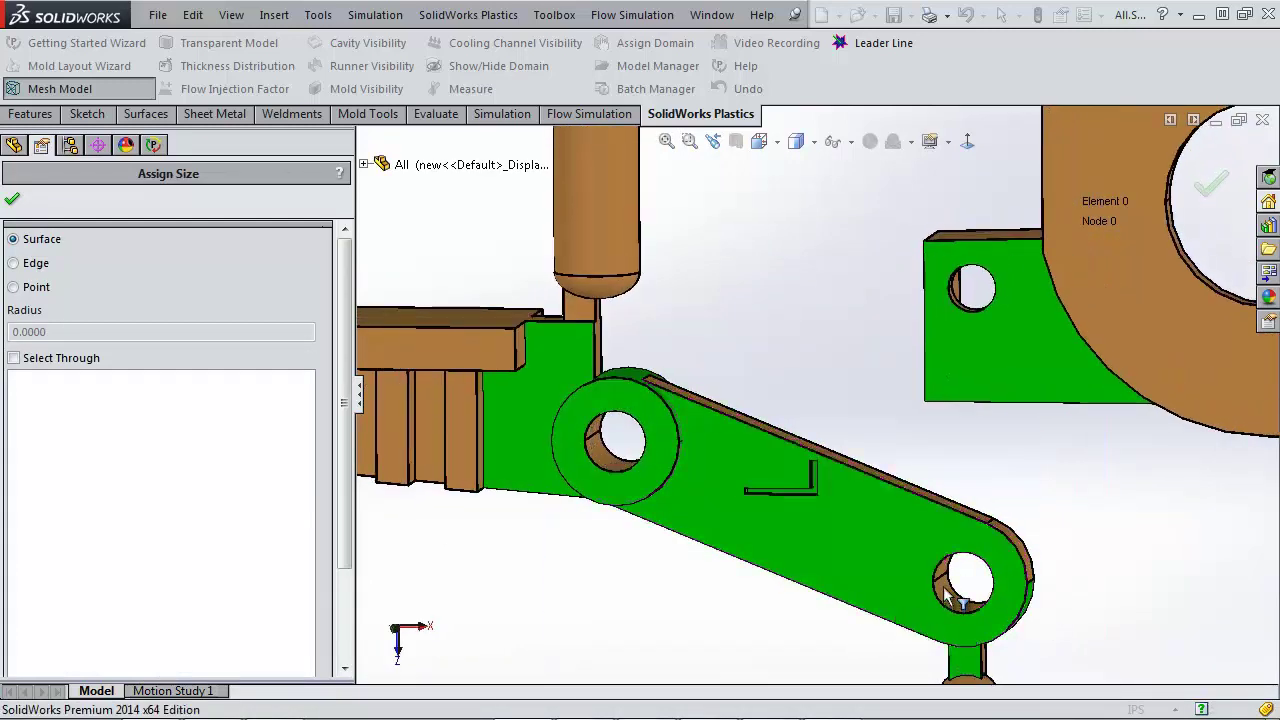
pyautogui.click(928, 404)
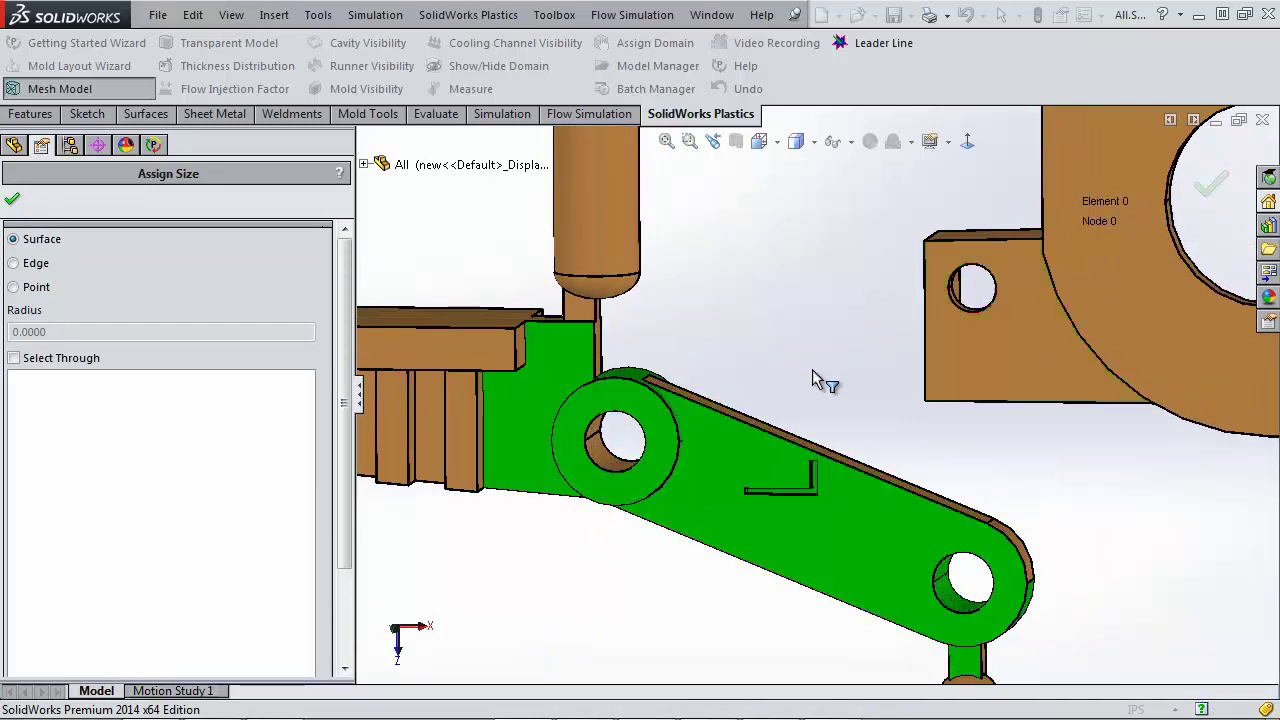
pyautogui.click(562, 370)
pyautogui.moveTo(343, 310); pyautogui.dragTo(323, 429)
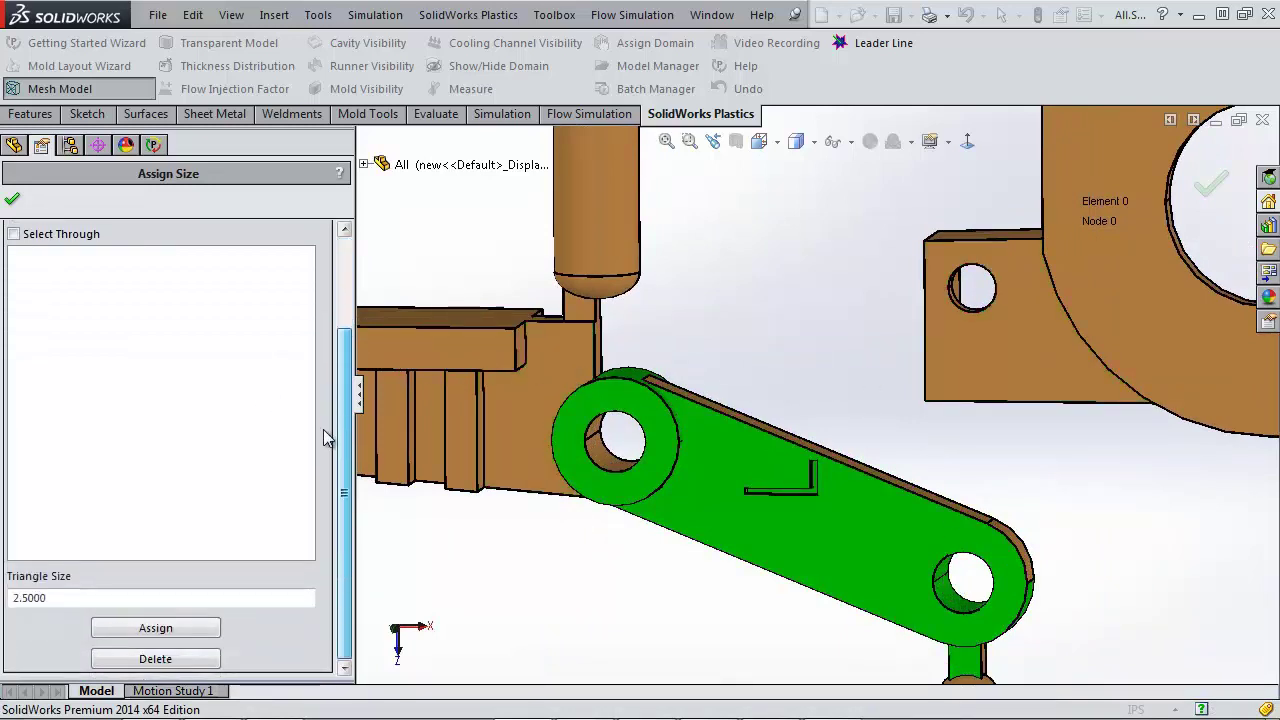
pyautogui.doubleClick(40, 597)
pyautogui.write('1')
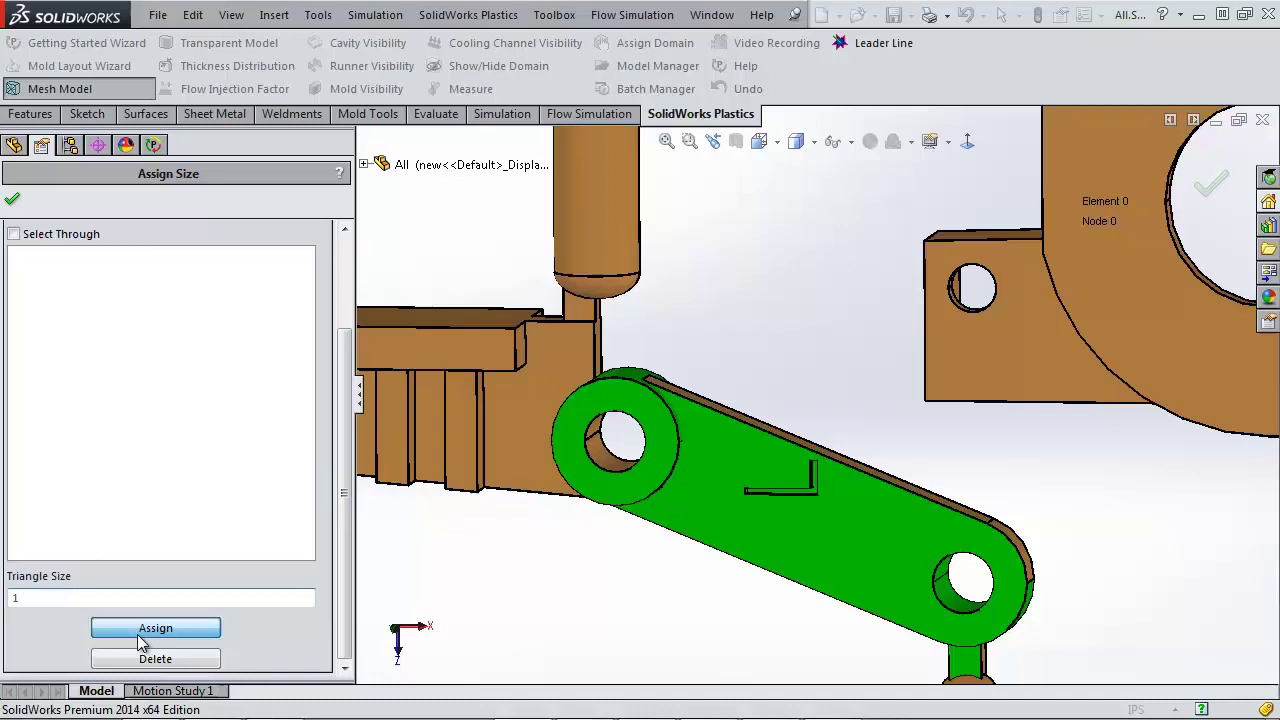
pyautogui.click(137, 632)
pyautogui.click(13, 199)
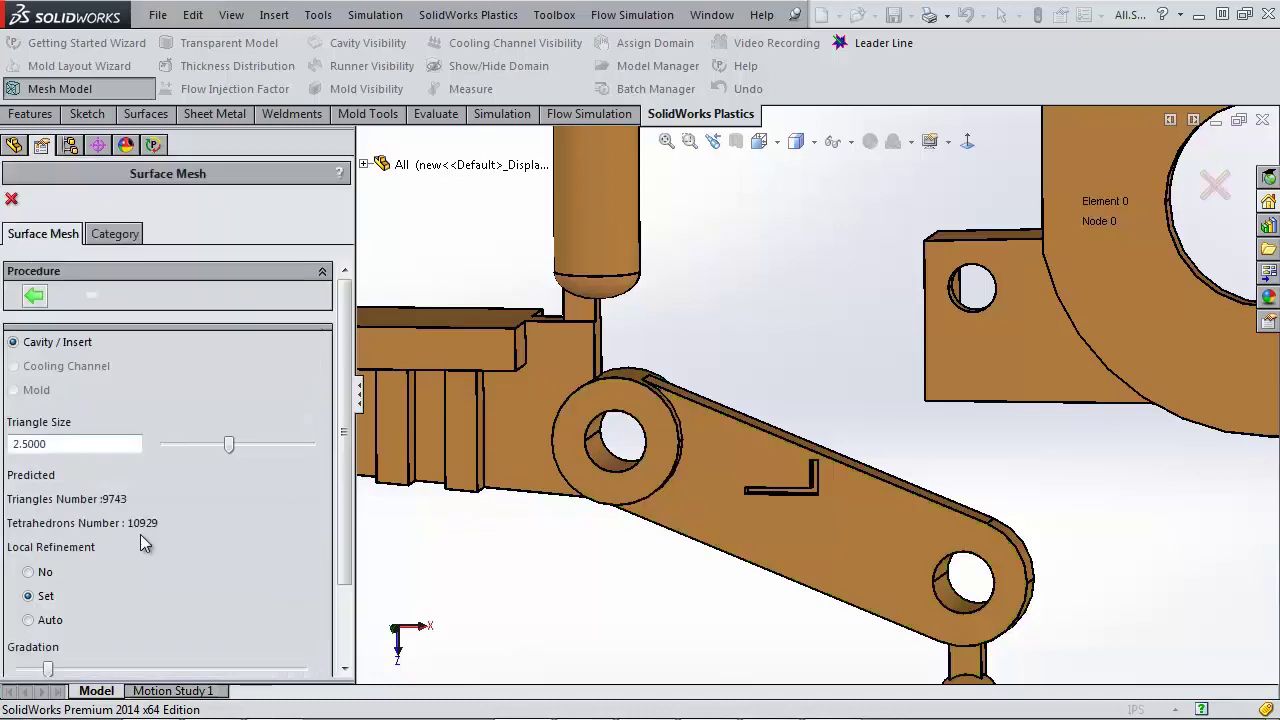
# Regenerate the refined surface mesh, giving 12023 elements and 5966 nodes
pyautogui.moveTo(345, 385); pyautogui.dragTo(334, 500)
pyautogui.click(157, 627)
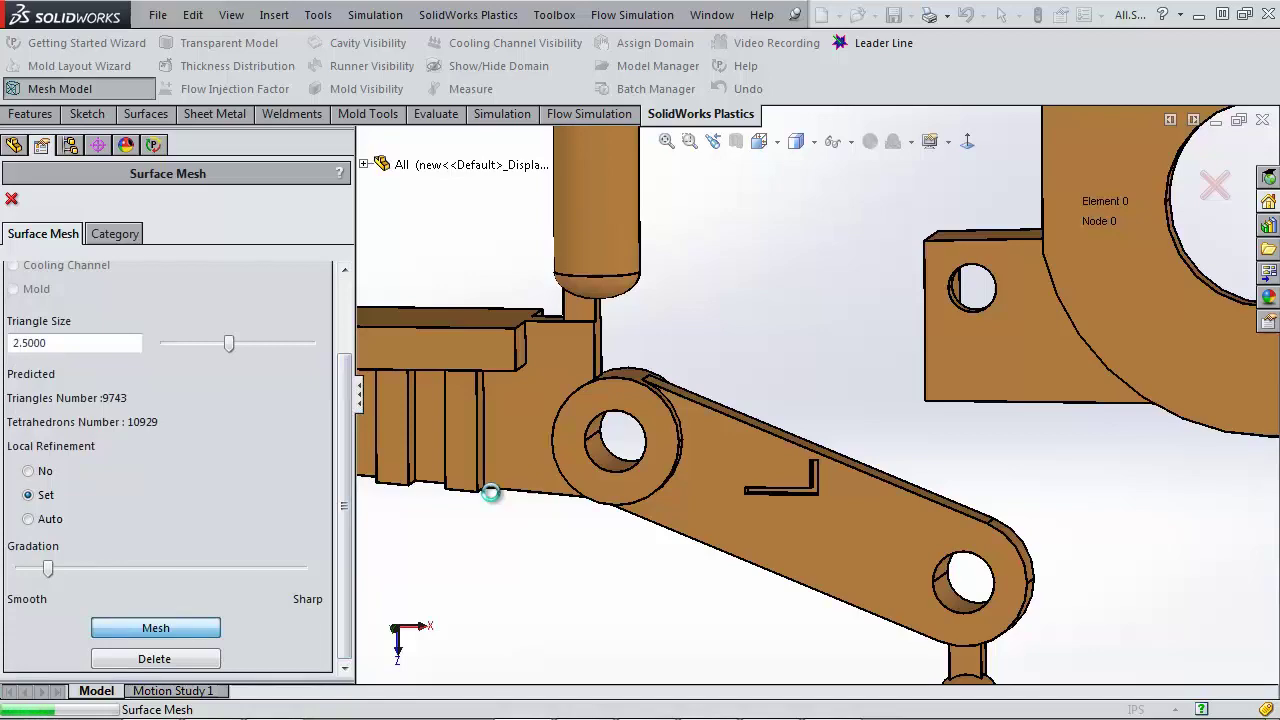
pyautogui.moveTo(628, 560); pyautogui.dragTo(636, 528, button='middle')
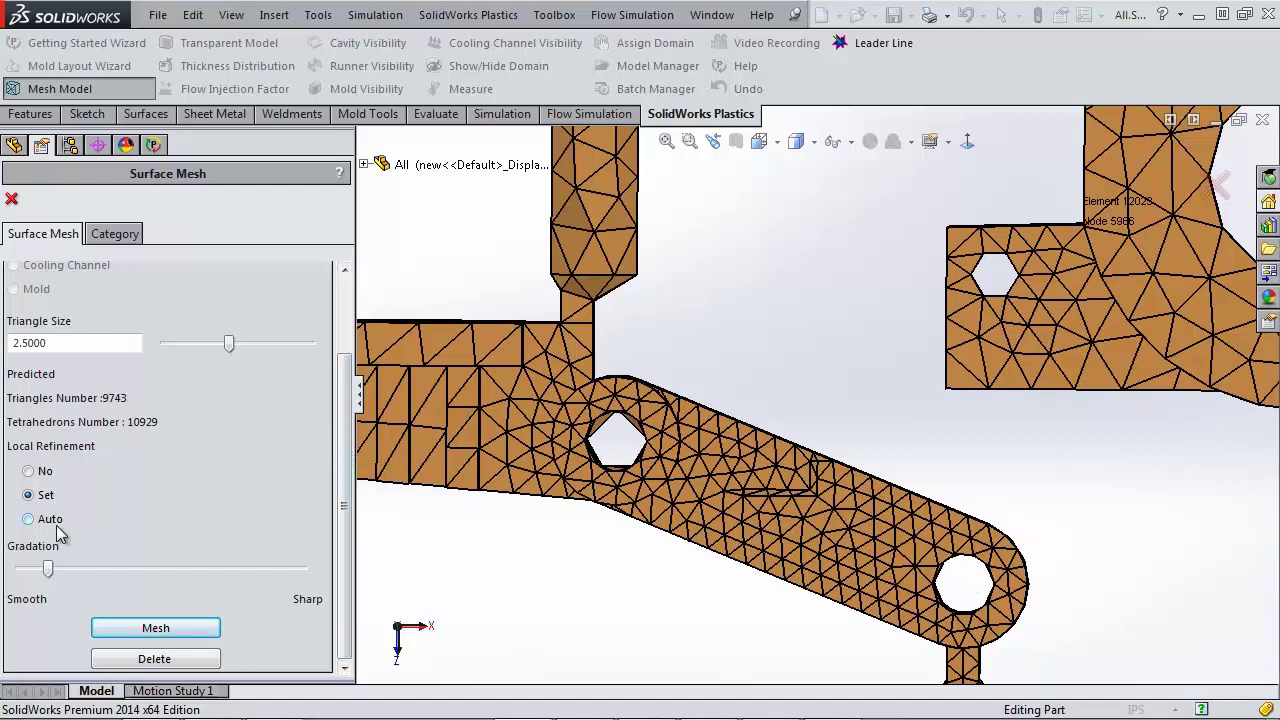
pyautogui.scroll(3, 347, 400)
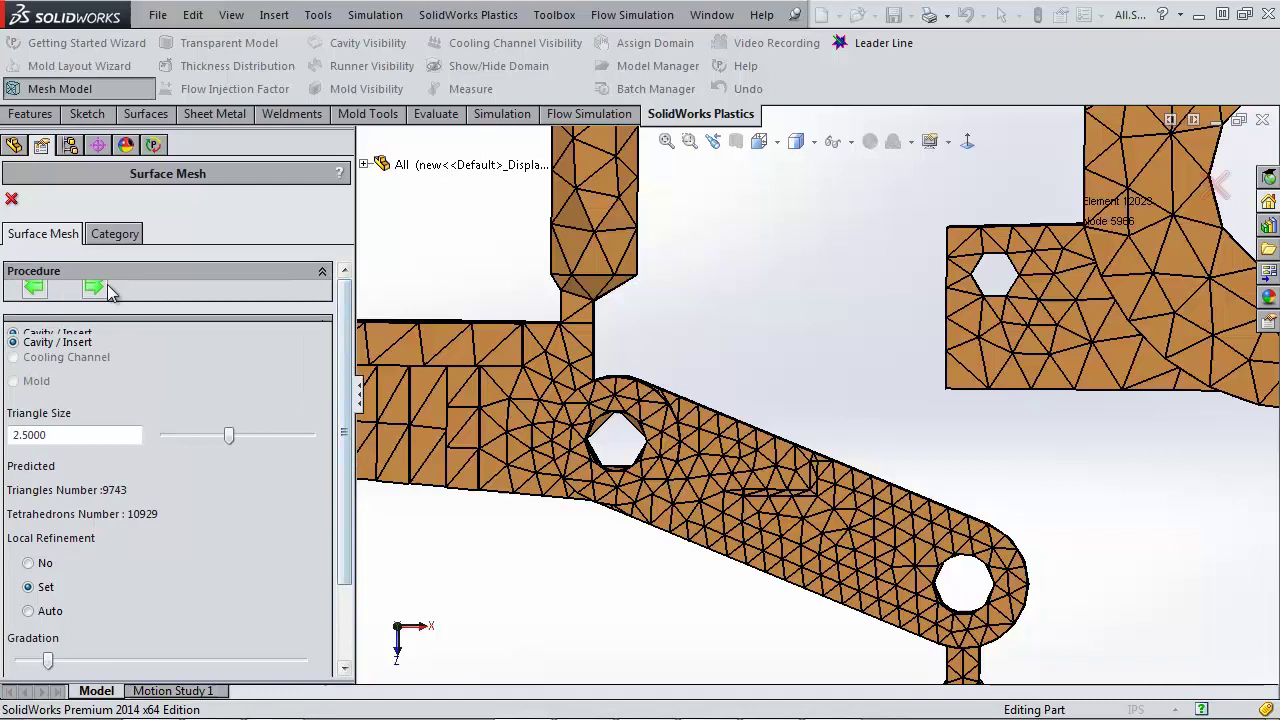
# Review the mesh summary showing 15 non-manifold and 2 intersecting elements, then pick Mesh Topology
pyautogui.click(92, 295)
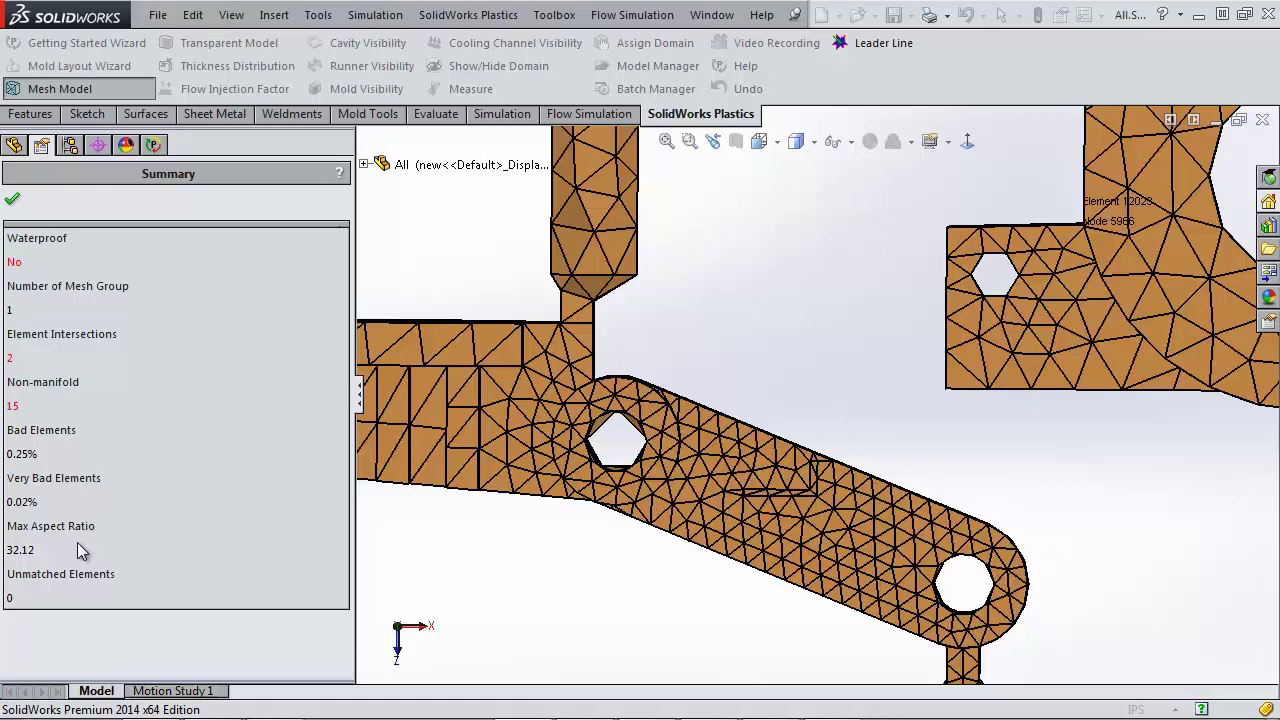
pyautogui.click(12, 199)
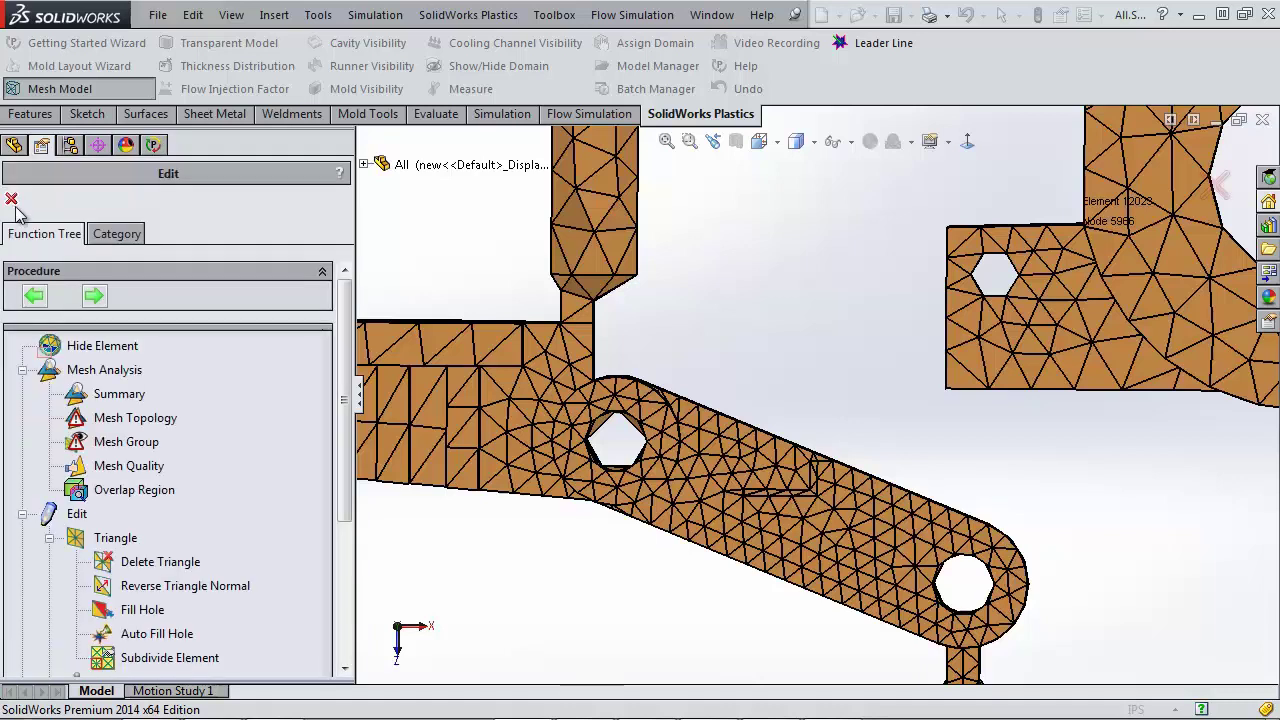
pyautogui.scroll(-1, 343, 315)
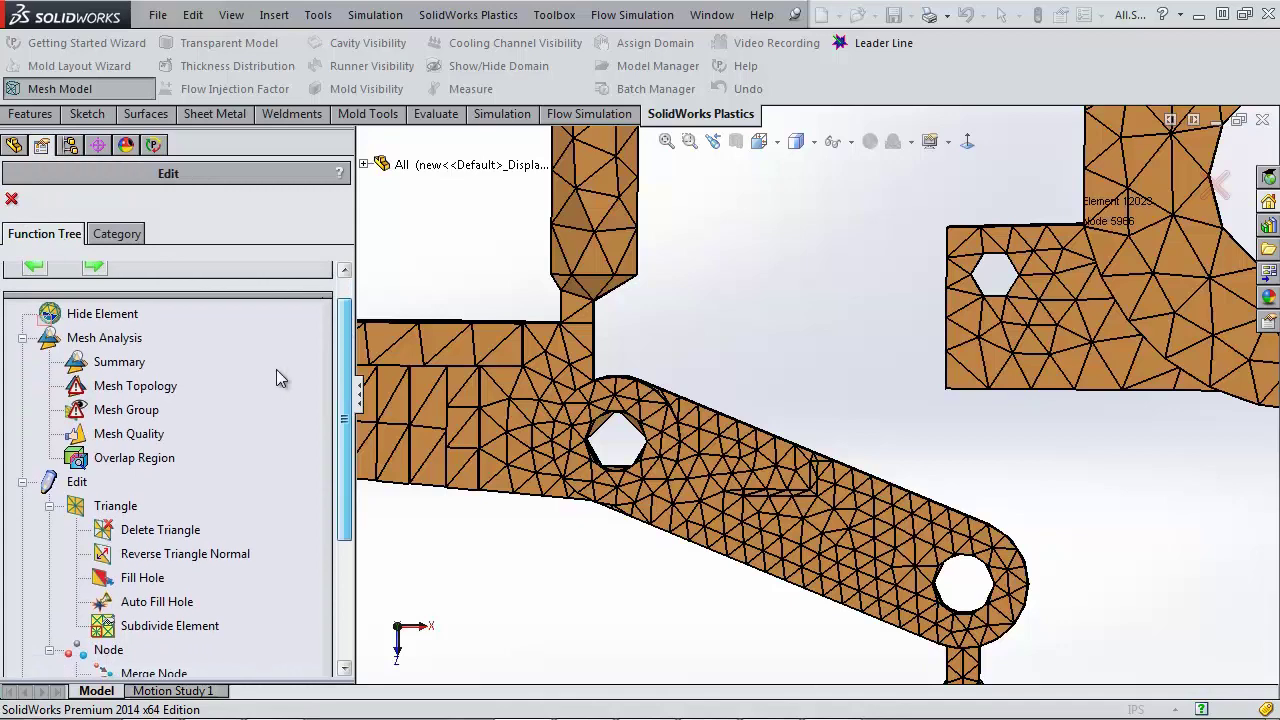
pyautogui.click(155, 389)
# Locate and delete the 15 non-manifold and 2 intersecting elements, then confirm Mesh Topology
pyautogui.doubleClick(152, 388)
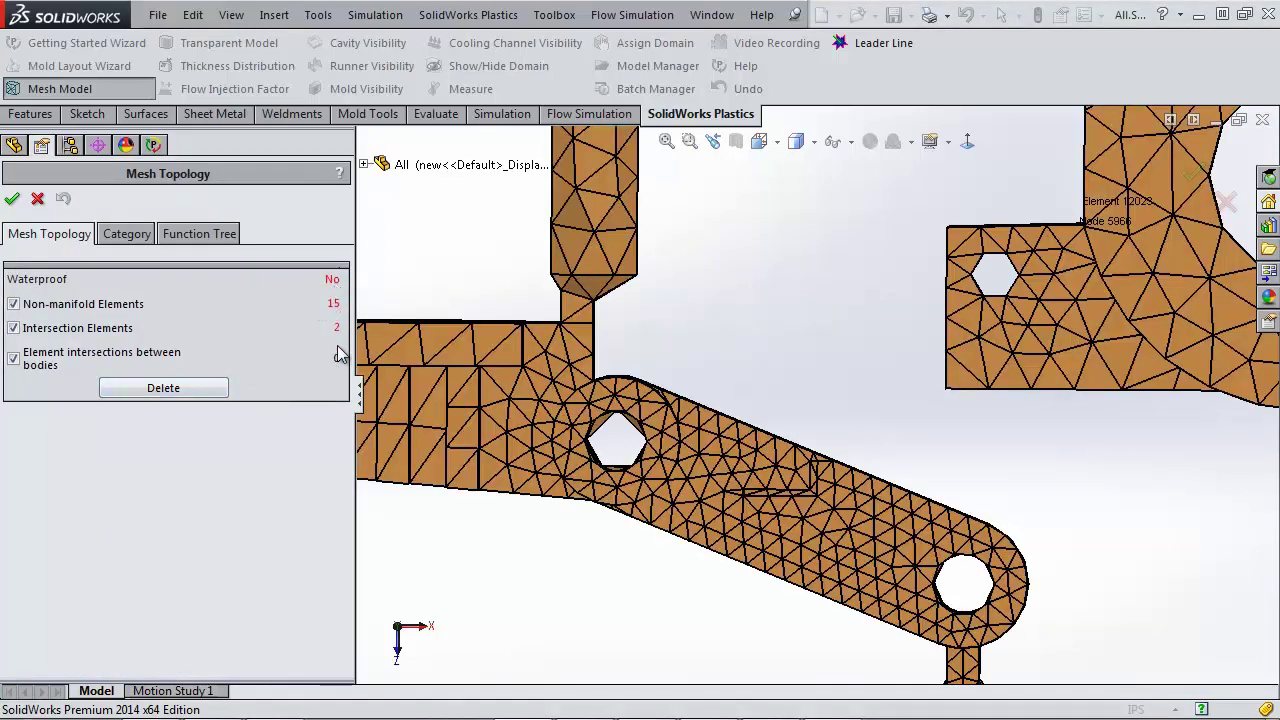
pyautogui.click(872, 45)
pyautogui.click(666, 141)
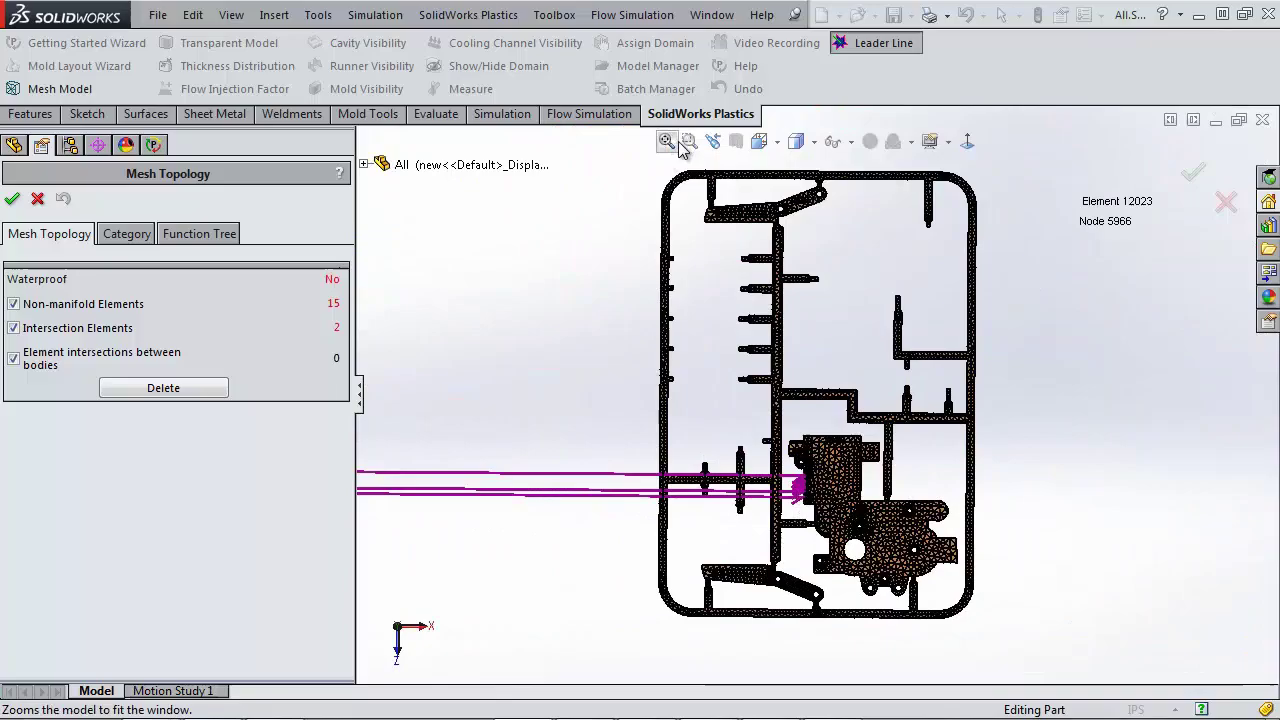
pyautogui.click(689, 141)
pyautogui.moveTo(757, 457); pyautogui.dragTo(846, 509)
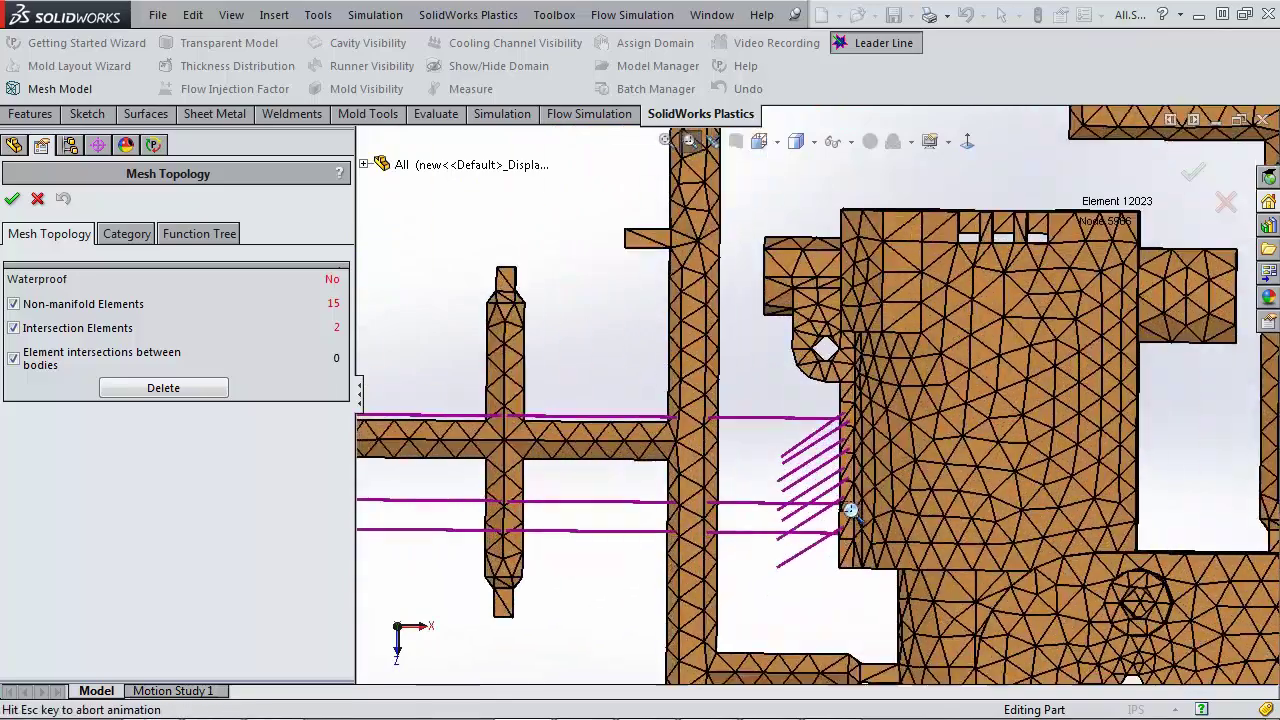
pyautogui.moveTo(843, 529); pyautogui.dragTo(877, 575, button='middle')
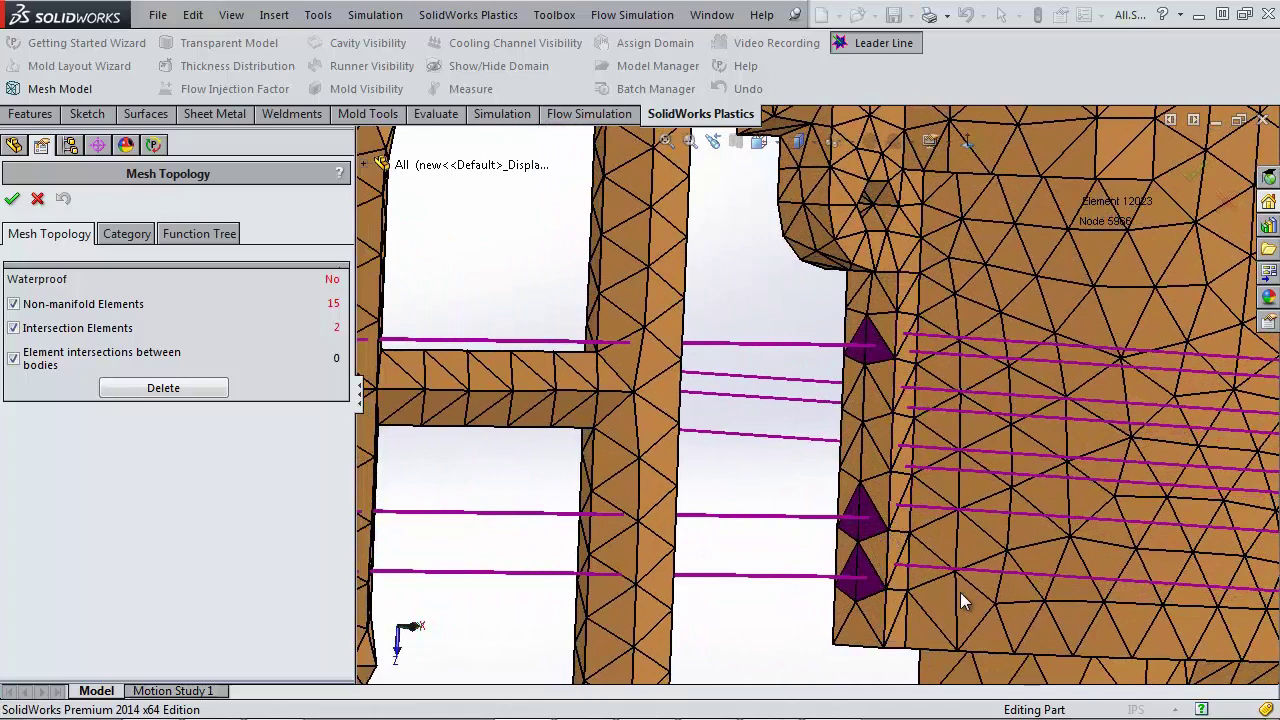
pyautogui.click(181, 390)
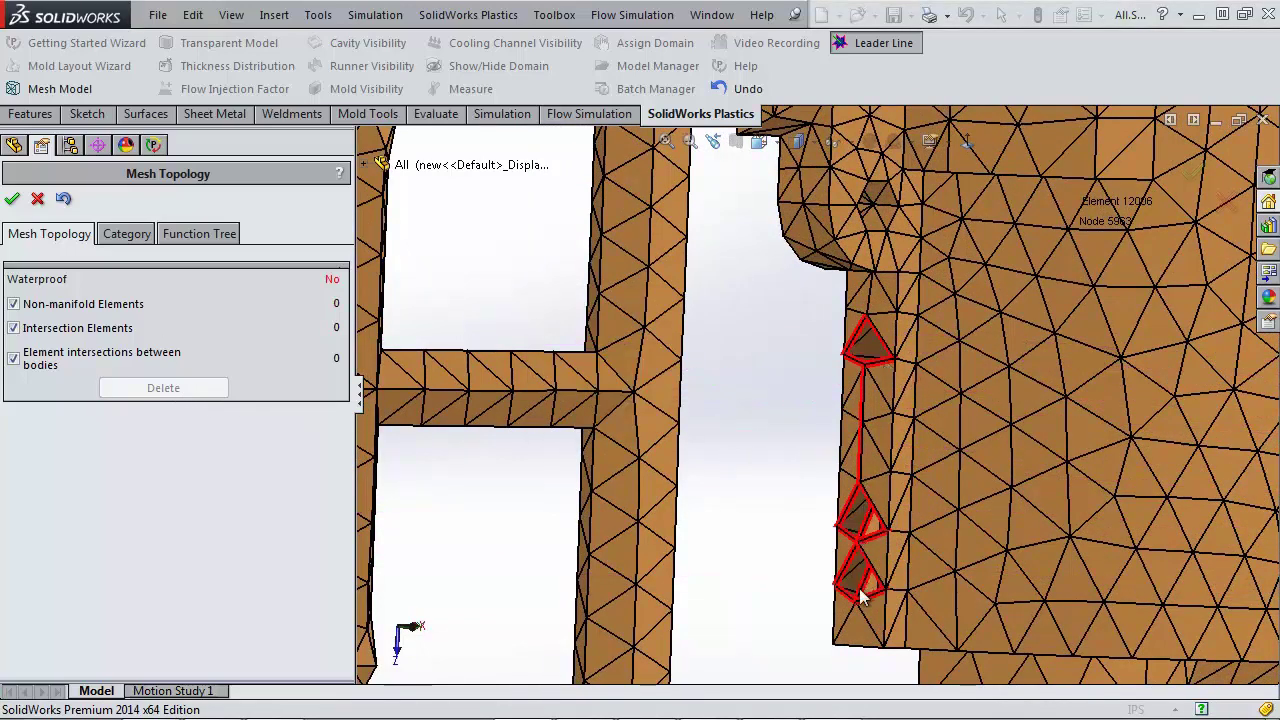
pyautogui.click(12, 201)
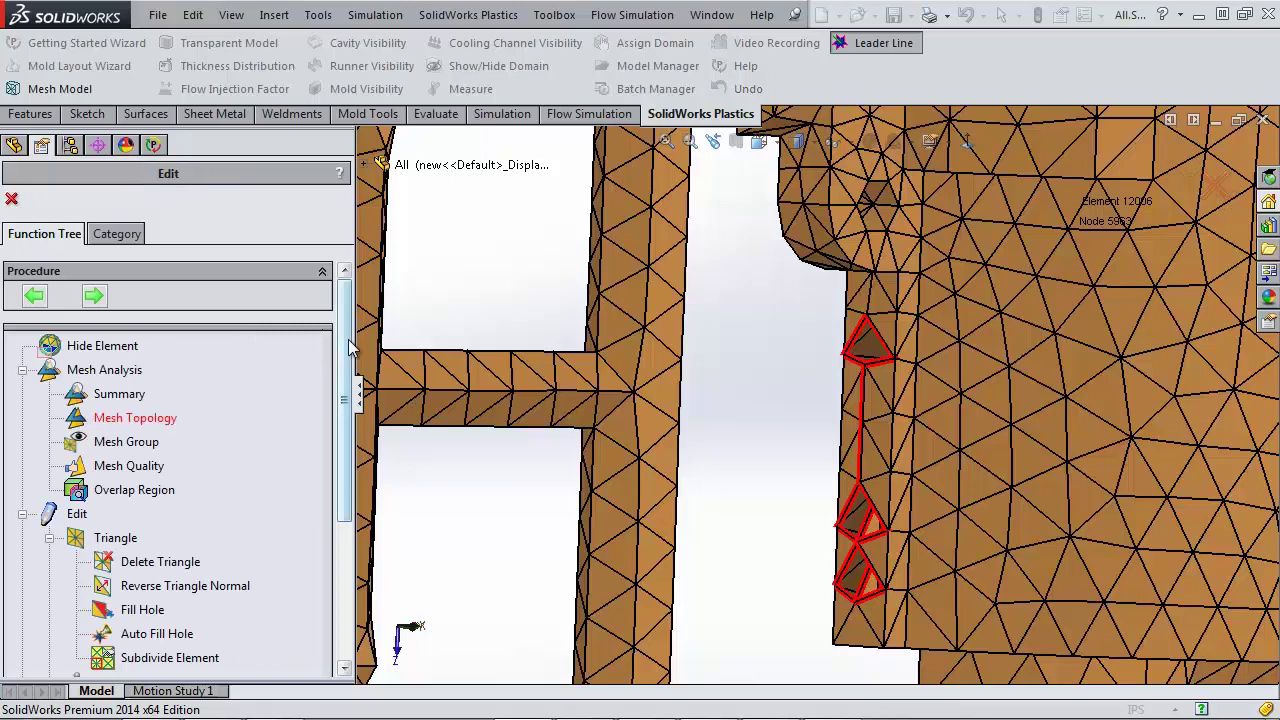
pyautogui.scroll(-2, 220, 463)
# Patch the narrow gap with two single triangles using Fill One Triangle at a small point size
pyautogui.click(140, 507)
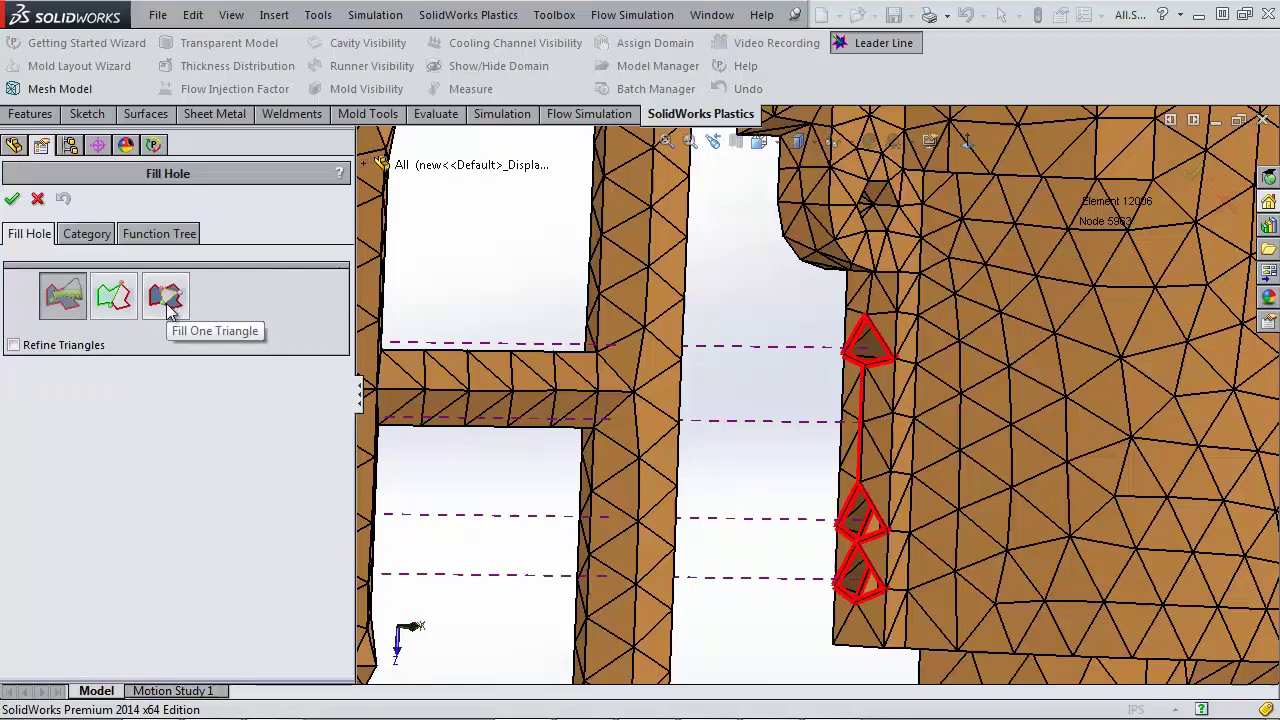
pyautogui.click(166, 297)
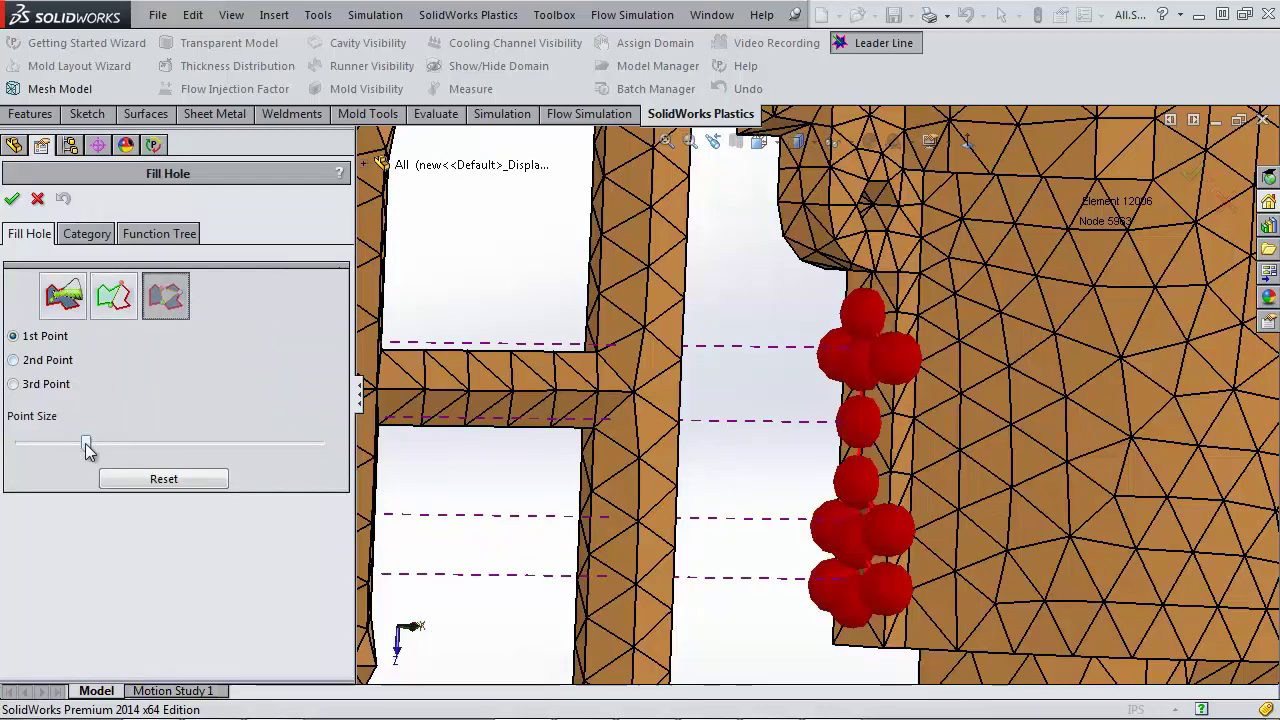
pyautogui.moveTo(86, 445); pyautogui.dragTo(20, 445)
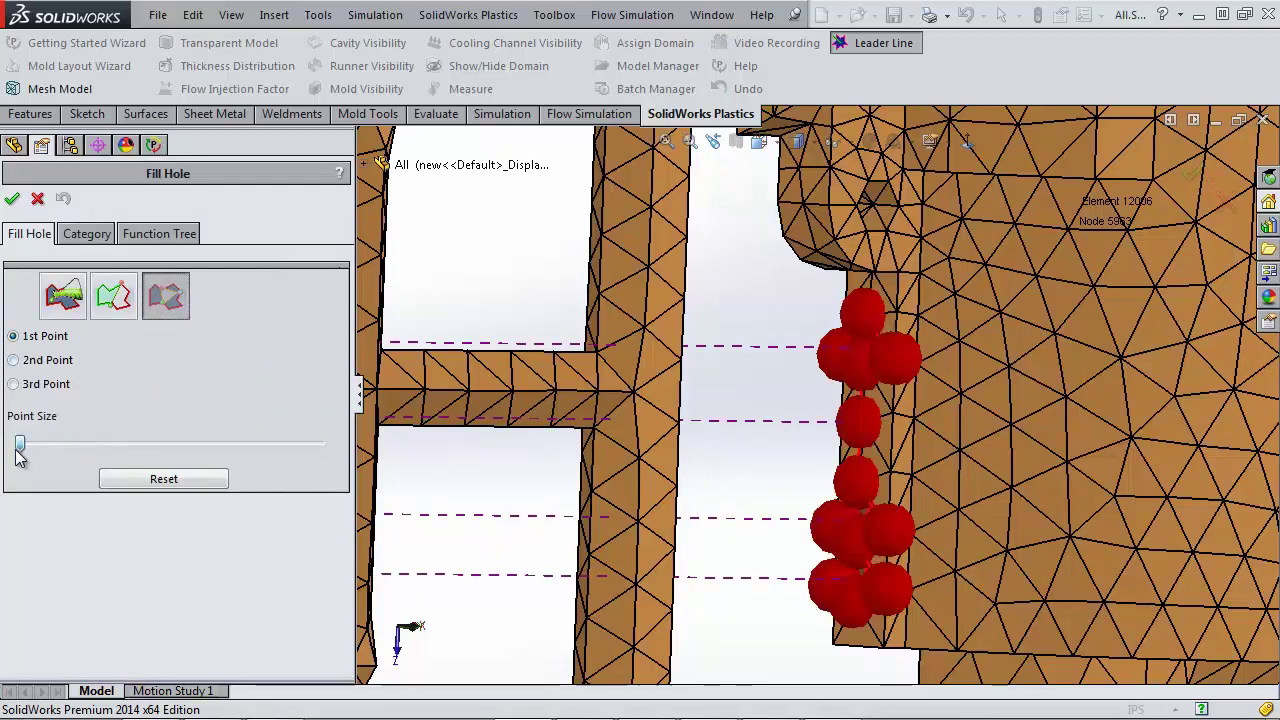
pyautogui.click(840, 354)
pyautogui.click(864, 311)
pyautogui.click(864, 366)
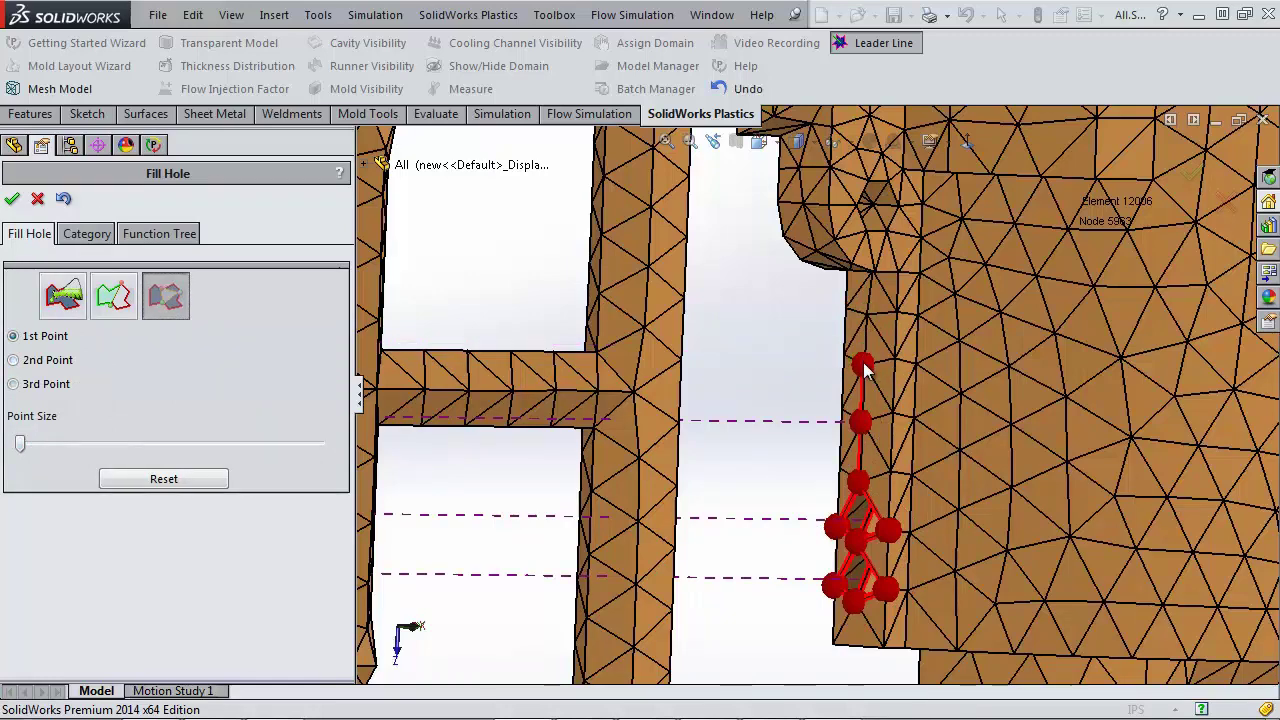
pyautogui.click(863, 365)
pyautogui.click(862, 423)
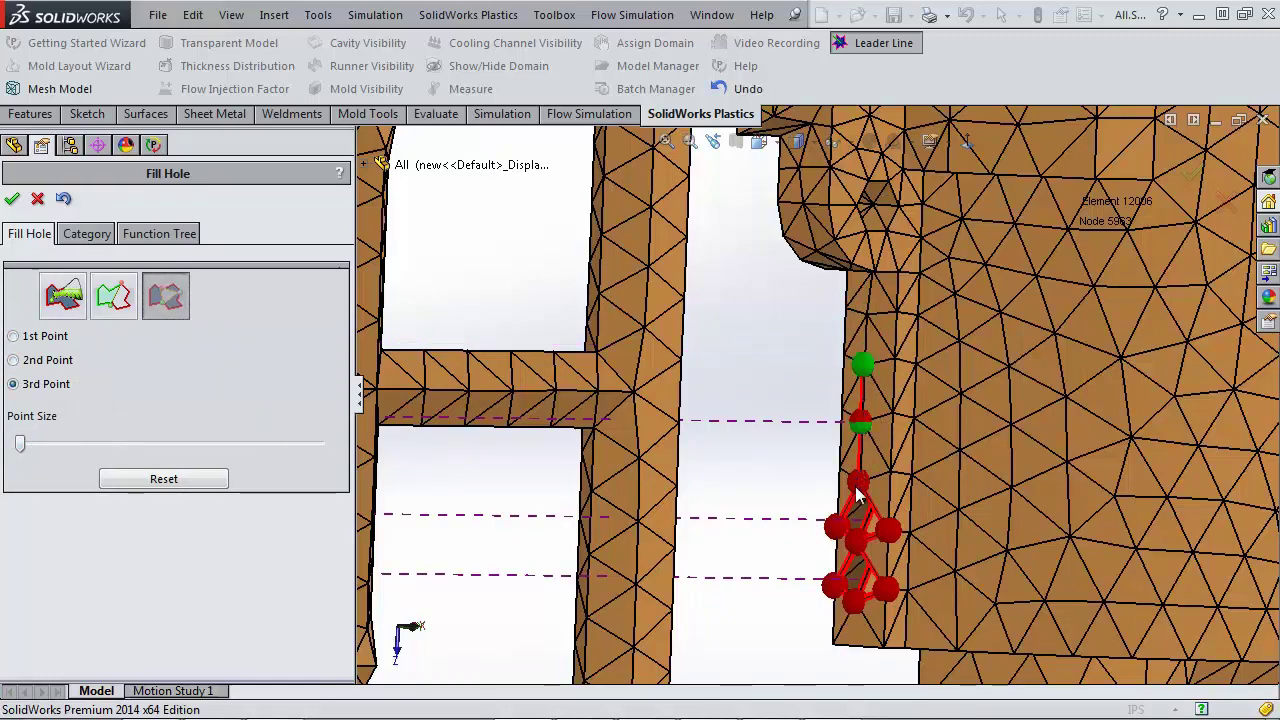
pyautogui.click(857, 495)
pyautogui.moveTo(897, 484); pyautogui.dragTo(920, 454, button='middle')
pyautogui.scroll(-5, 940, 598)
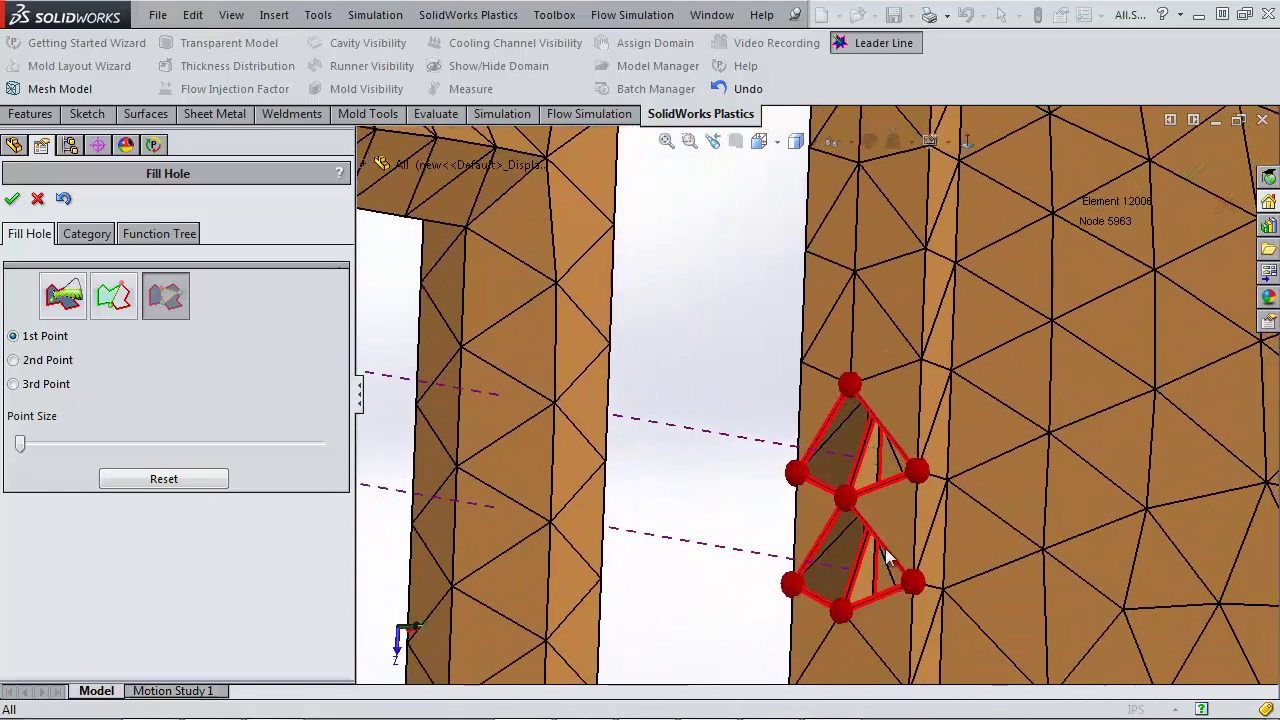
# Close Fill Hole and delete both one-triangle mesh groups, keeping the 12008-triangle group
pyautogui.click(12, 198)
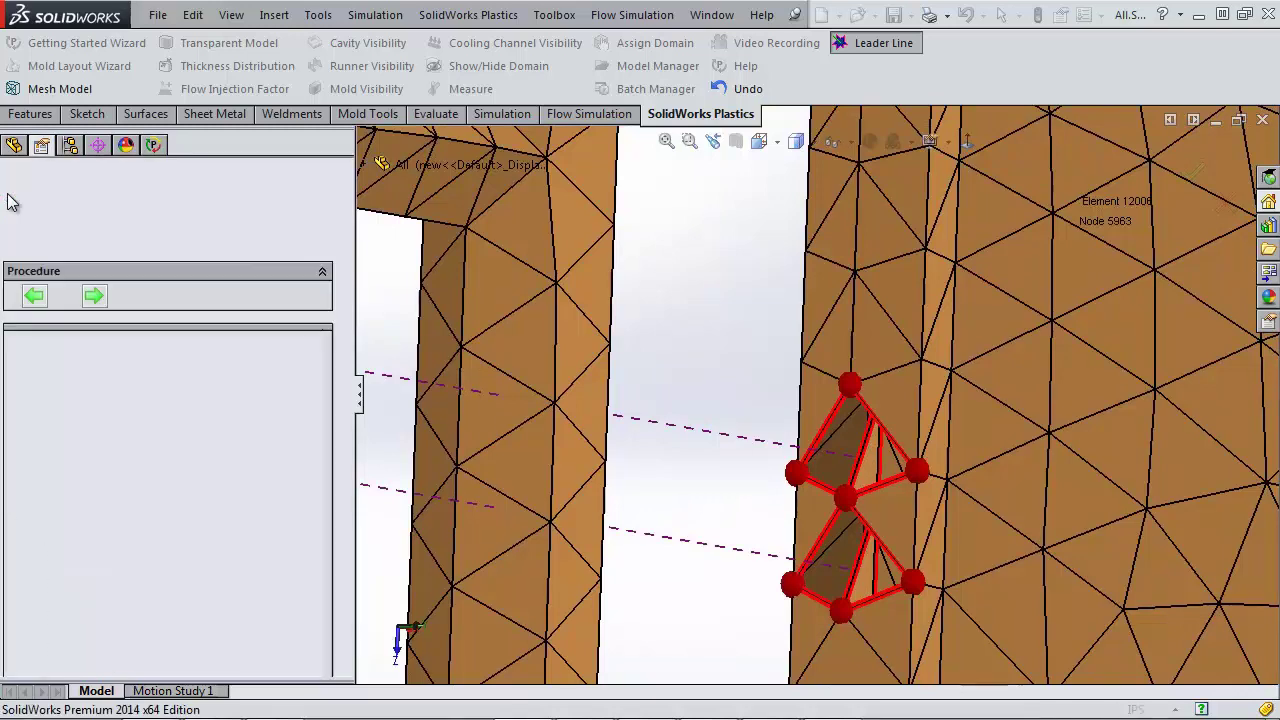
pyautogui.scroll(-2, 341, 390)
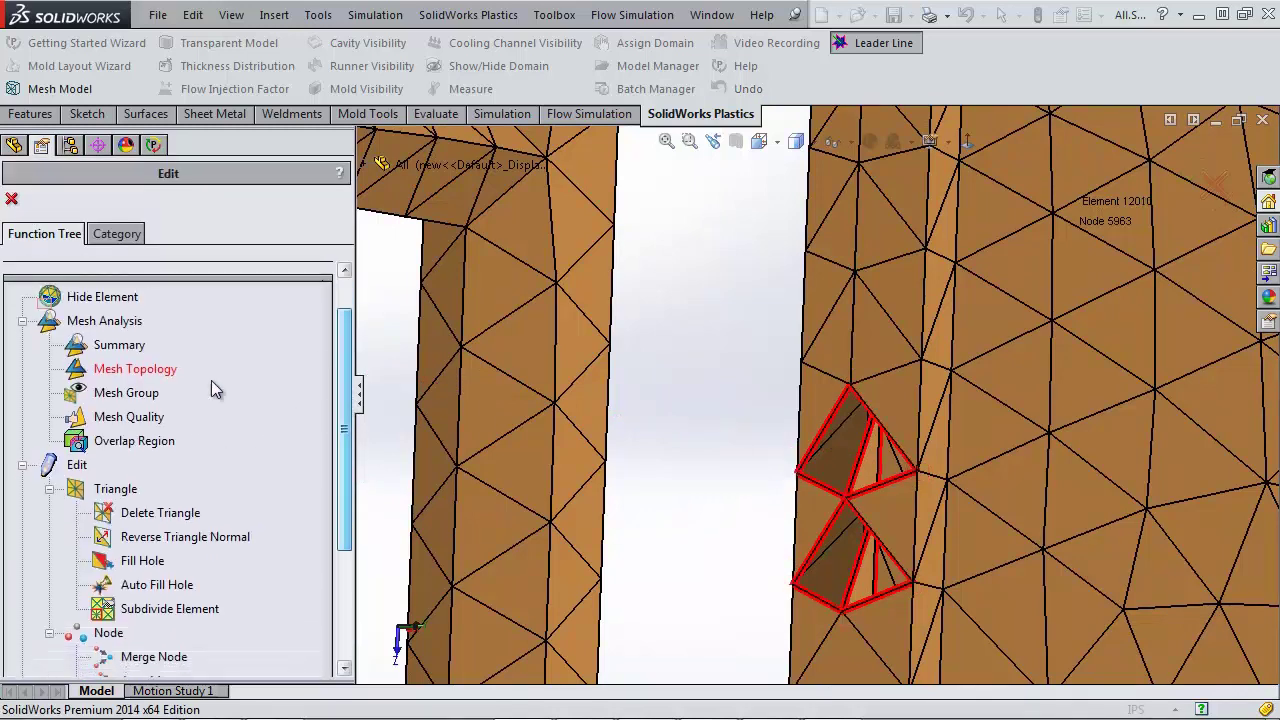
pyautogui.doubleClick(128, 393)
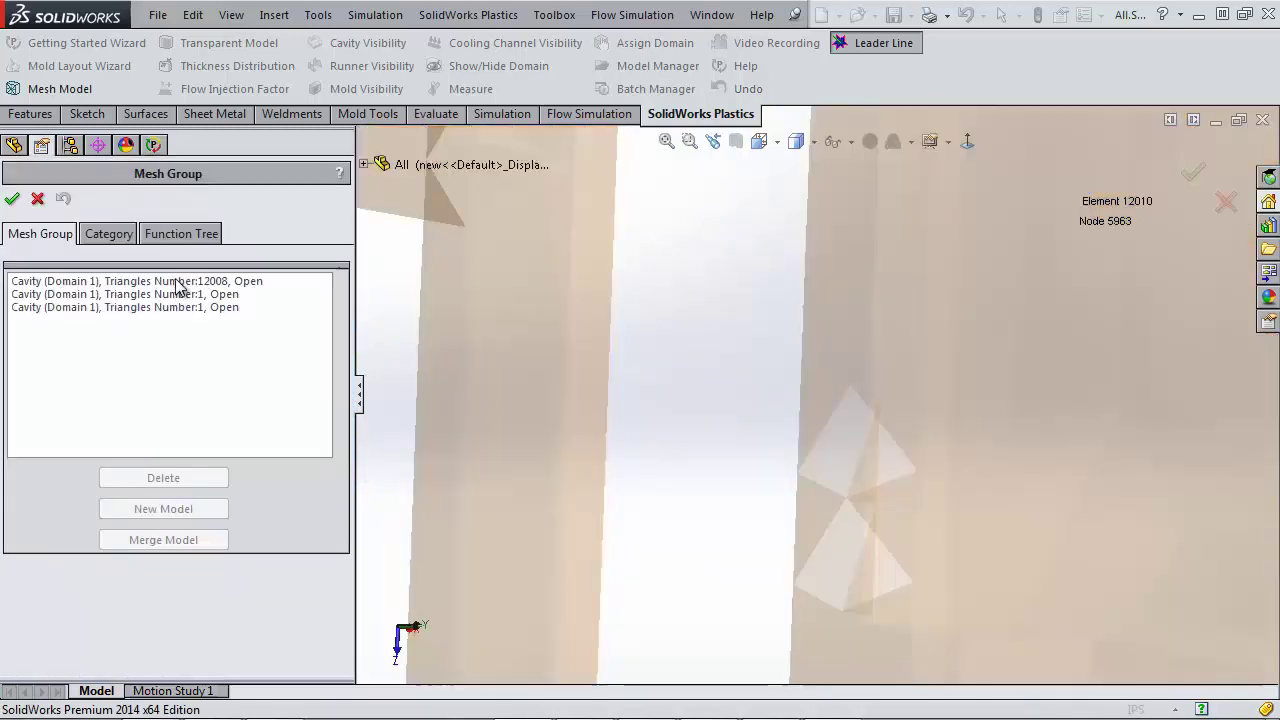
pyautogui.click(178, 283)
pyautogui.click(172, 296)
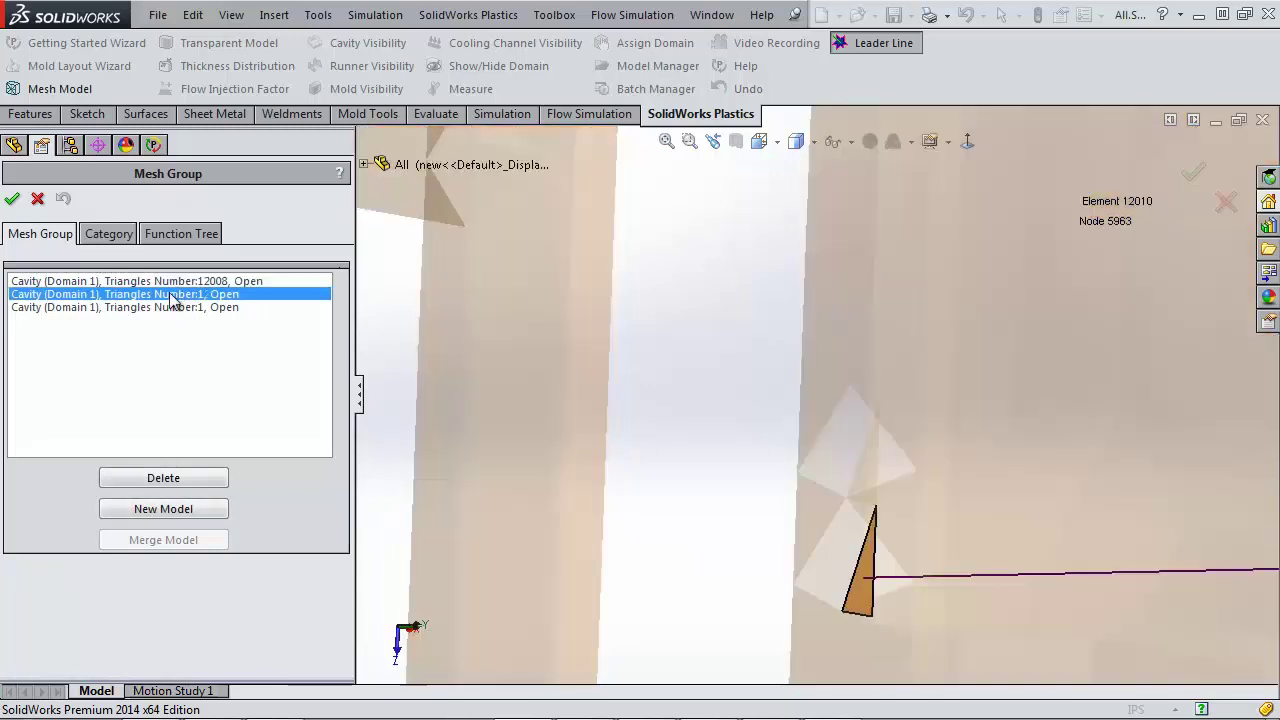
pyautogui.click(142, 482)
pyautogui.click(189, 293)
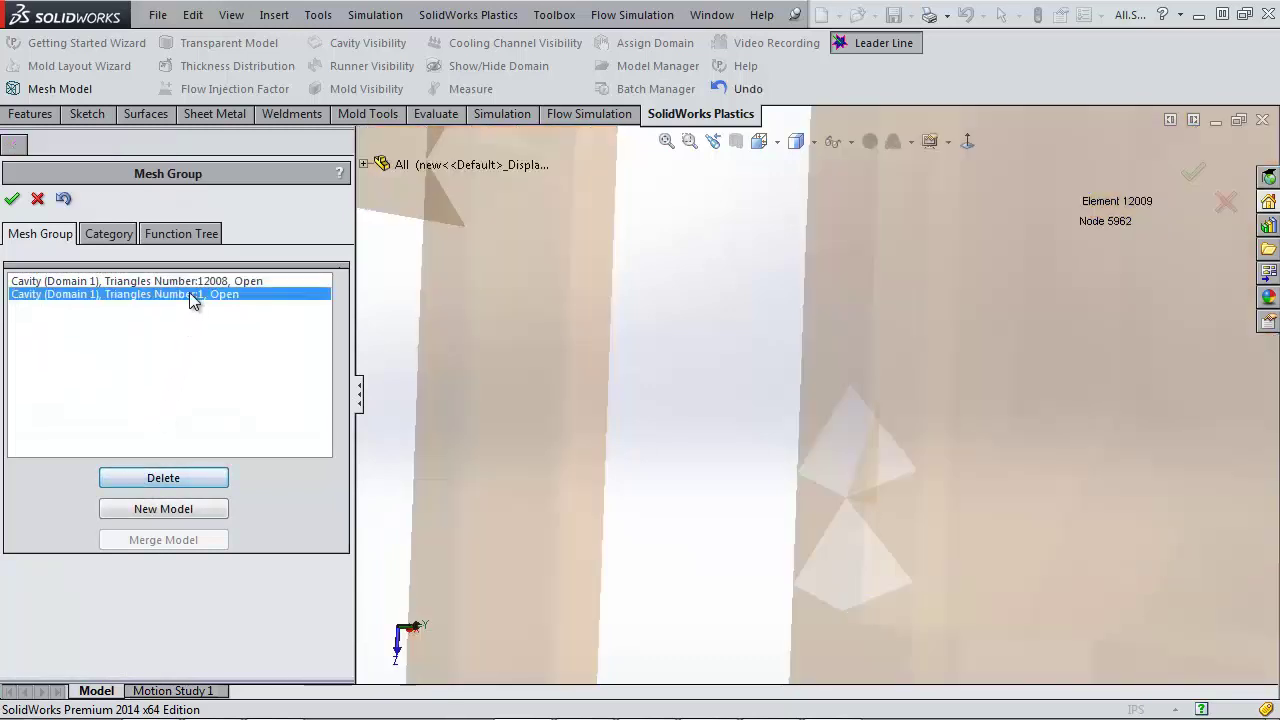
pyautogui.click(150, 478)
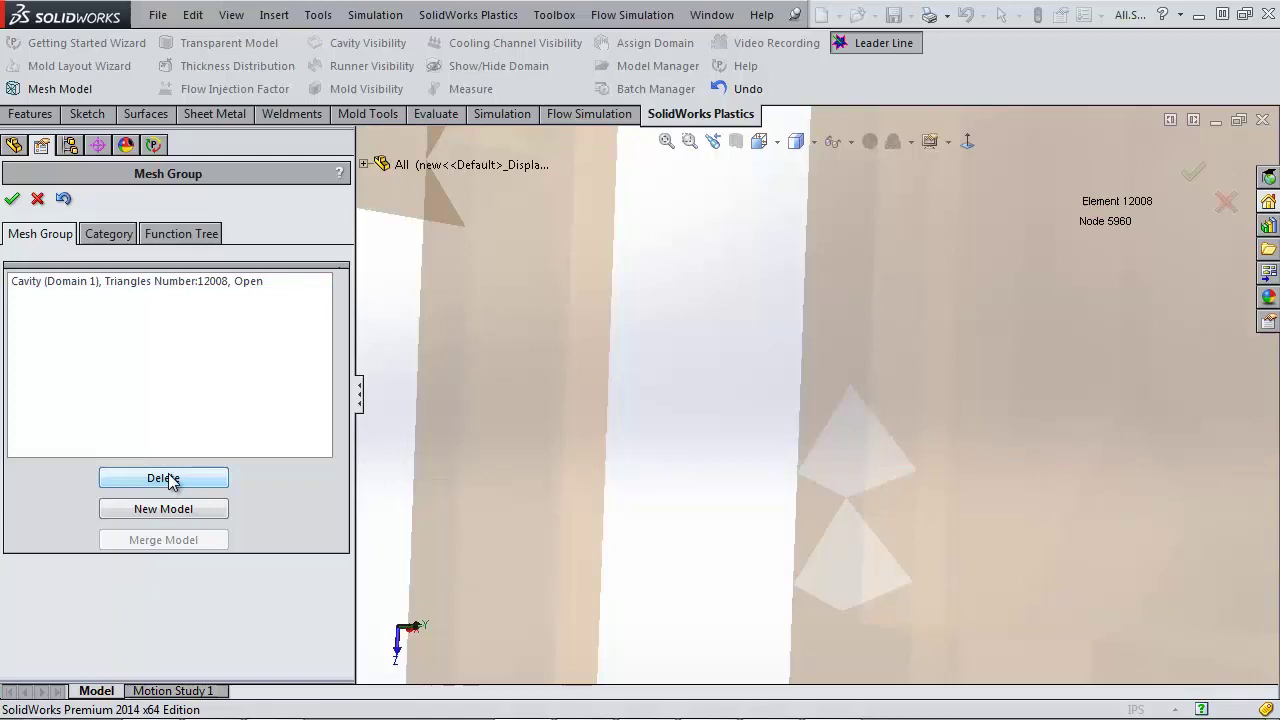
pyautogui.click(12, 199)
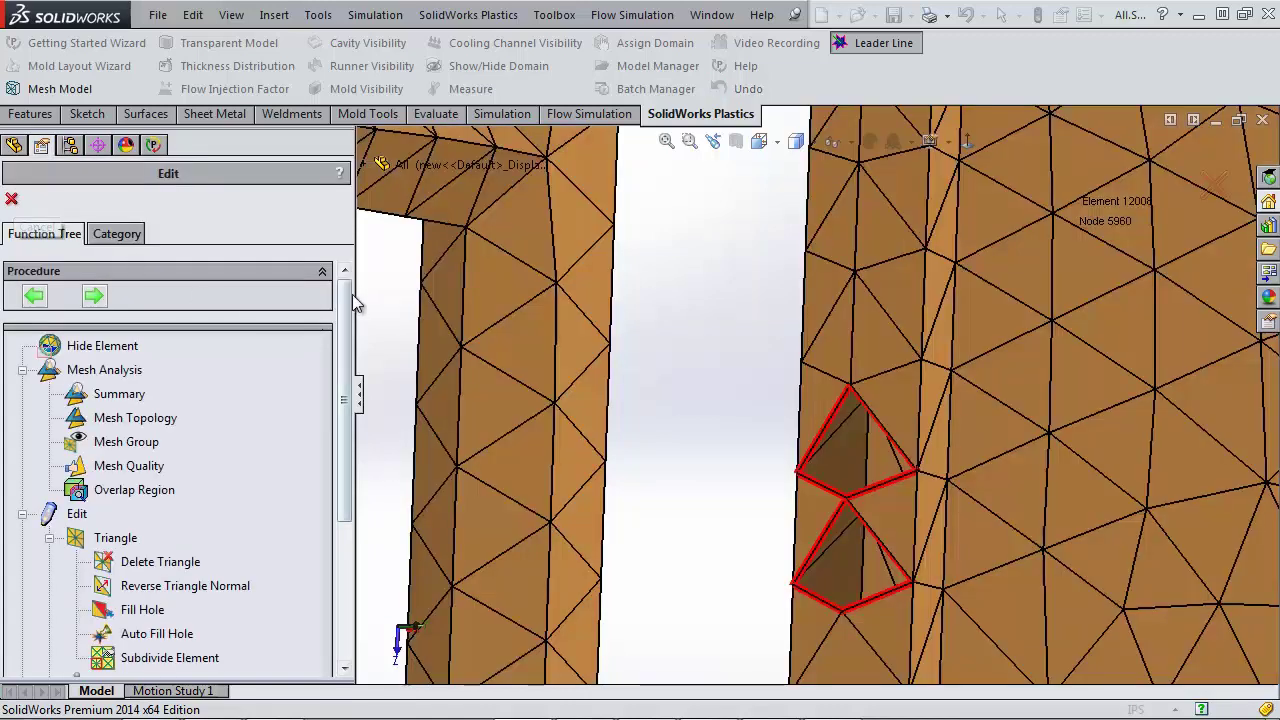
# Run Auto Fill Hole to close both outlined holes, bringing the mesh to 12012 elements
pyautogui.moveTo(345, 312); pyautogui.dragTo(345, 362)
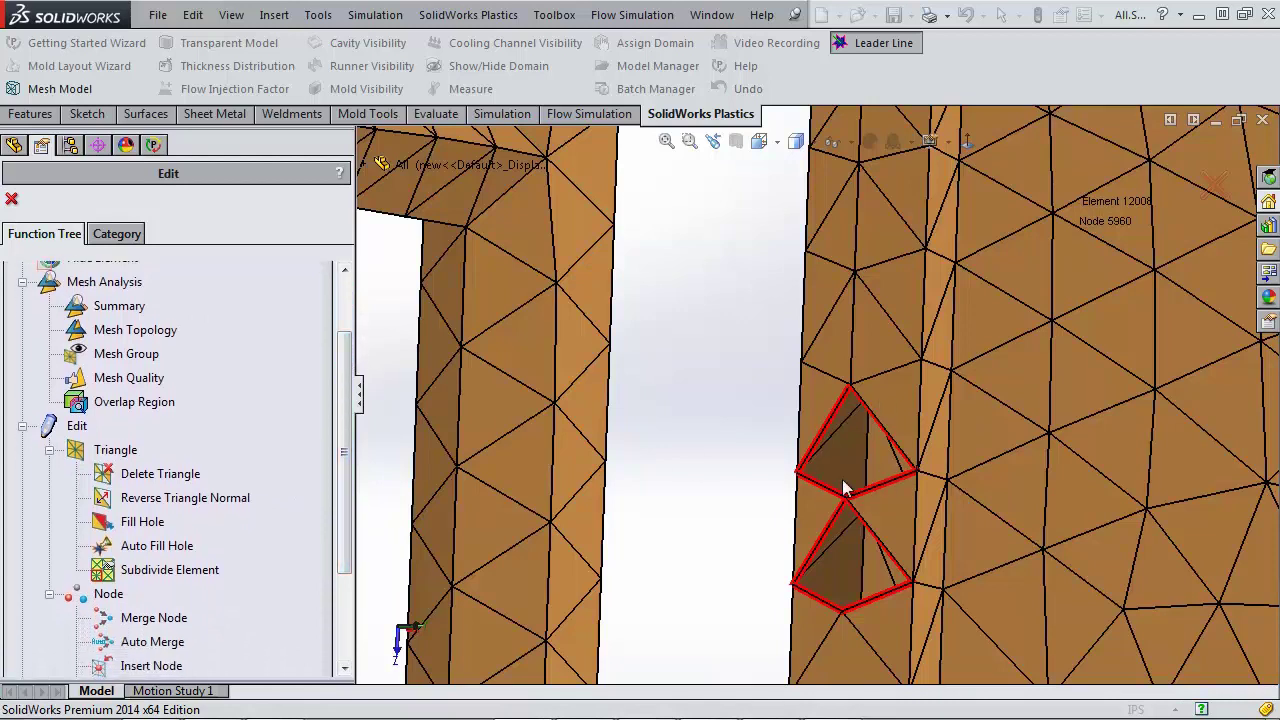
pyautogui.click(166, 547)
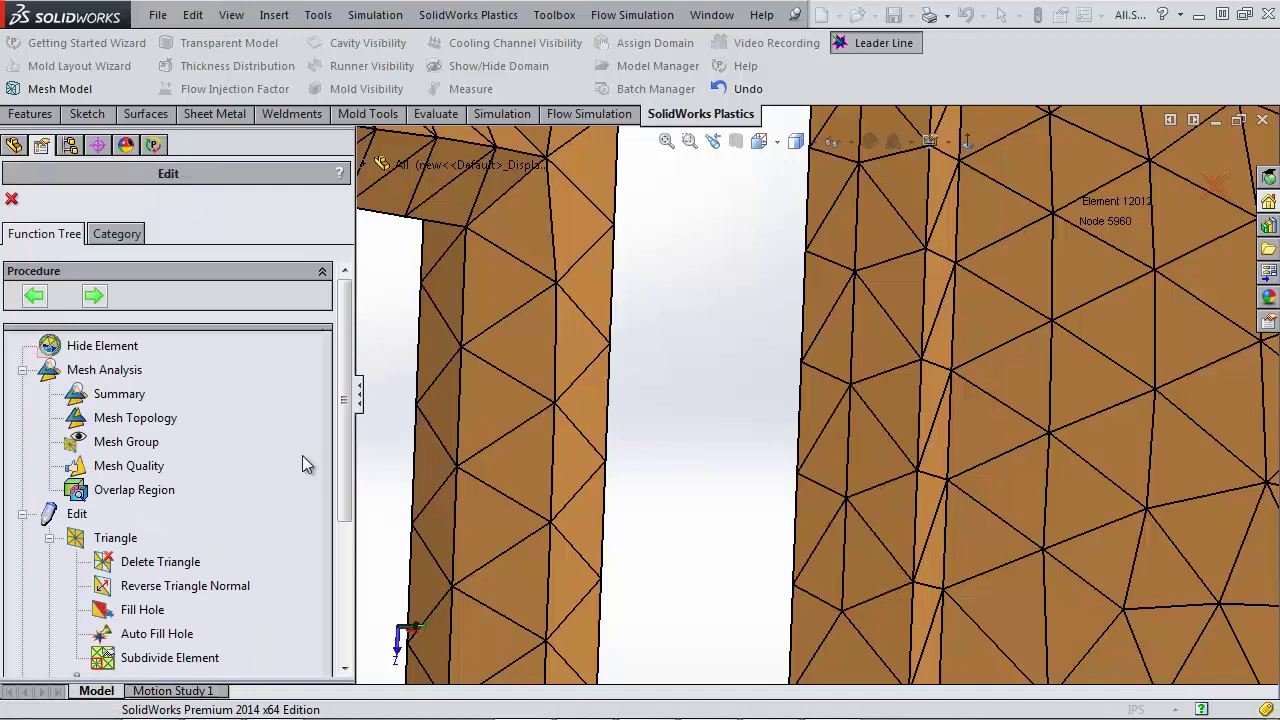
pyautogui.moveTo(346, 354); pyautogui.dragTo(341, 388)
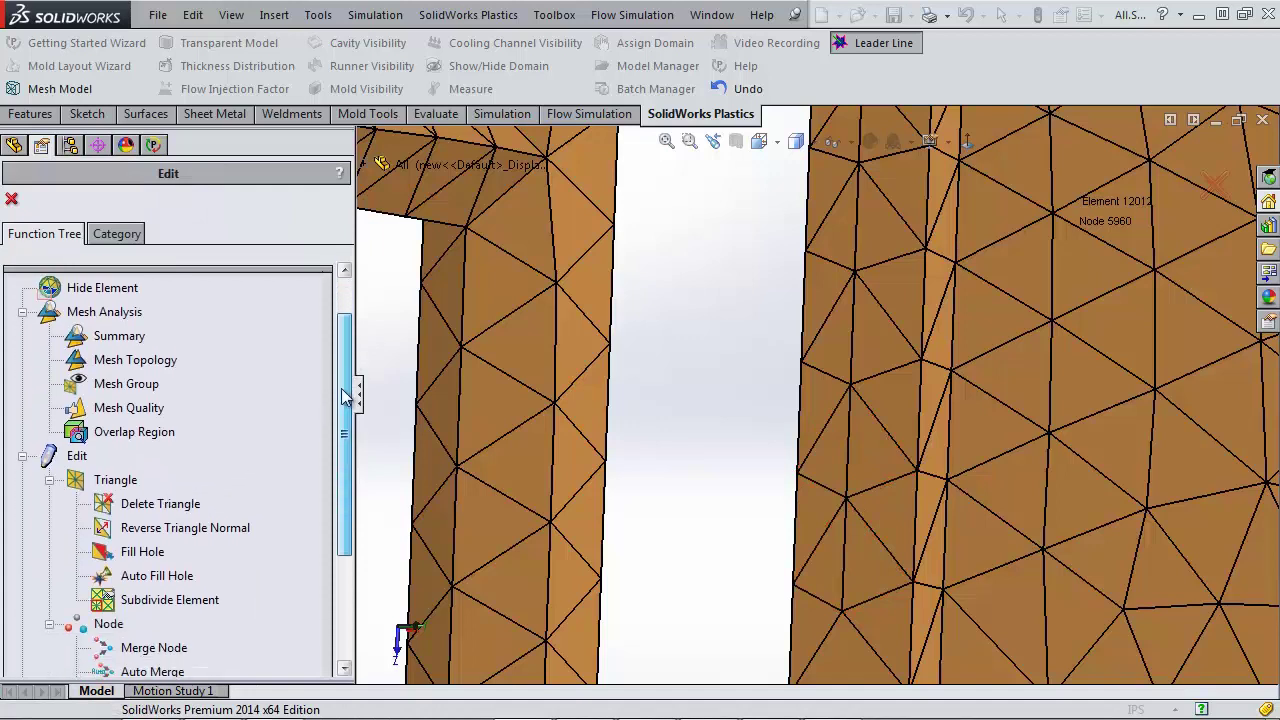
# Confirm the mesh summary shows a waterproof single group, then inspect the 4 intersecting elements in Mesh Topology
pyautogui.click(140, 342)
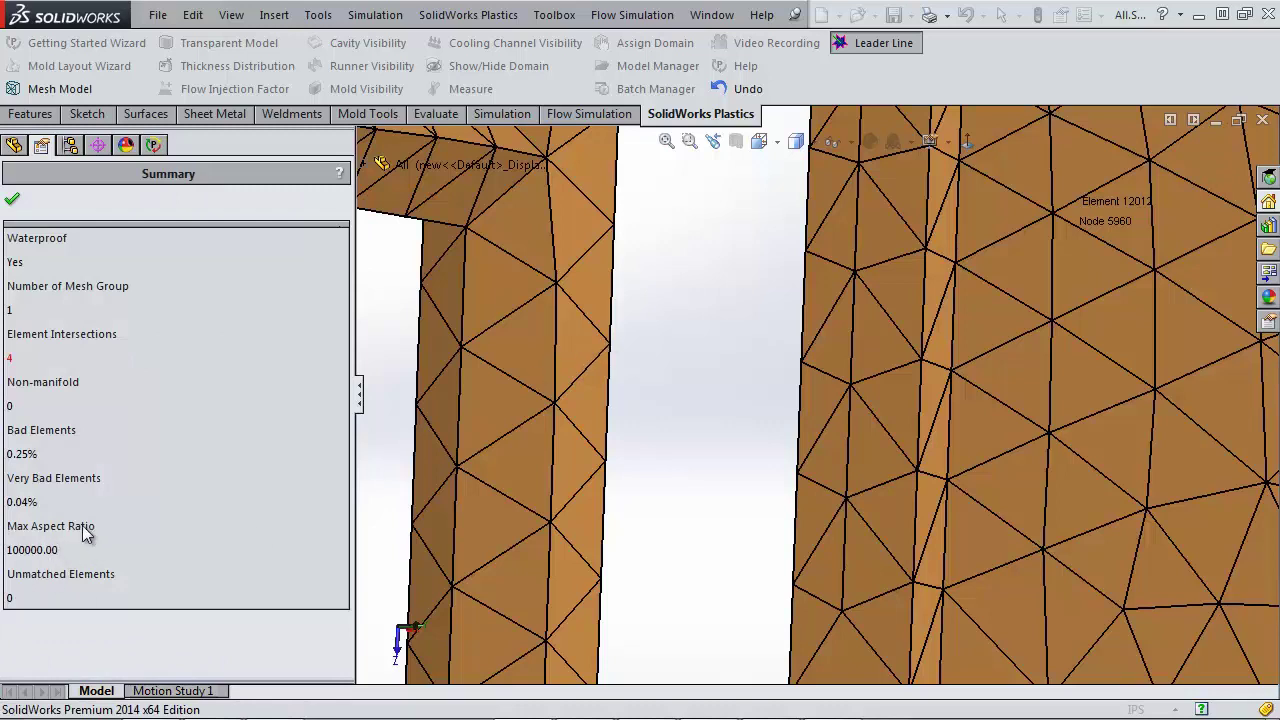
pyautogui.click(13, 200)
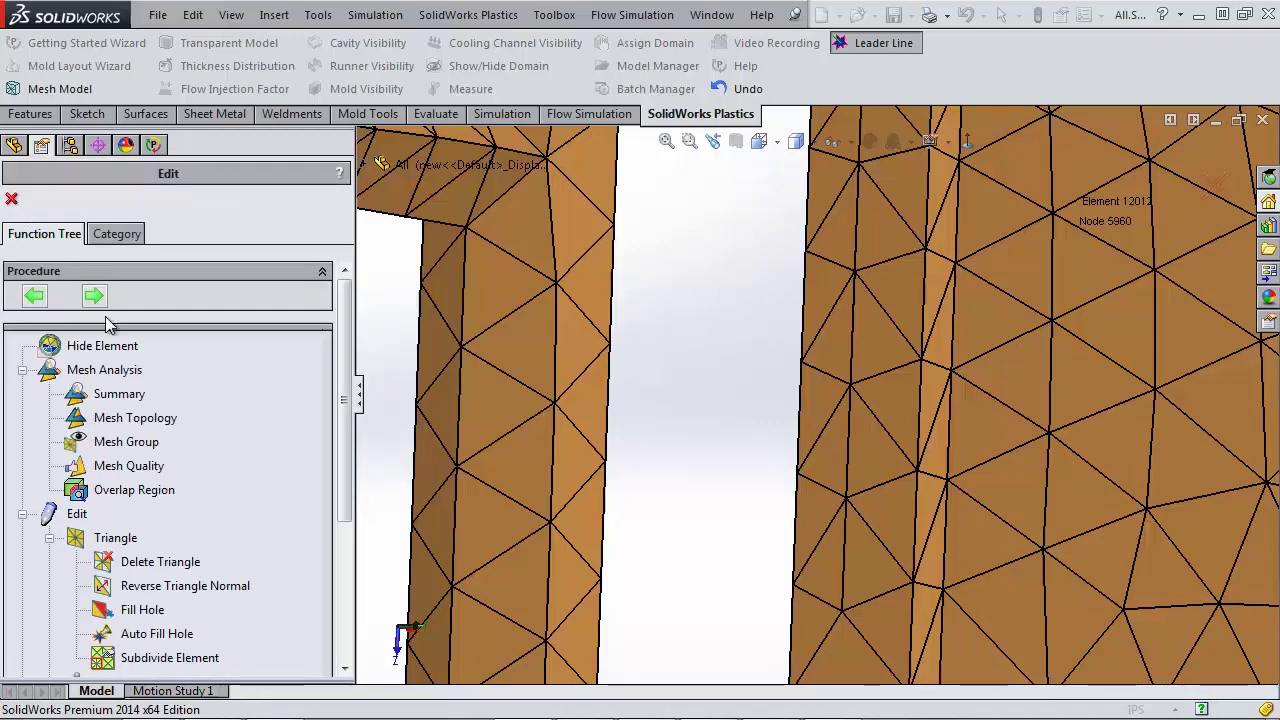
pyautogui.click(160, 419)
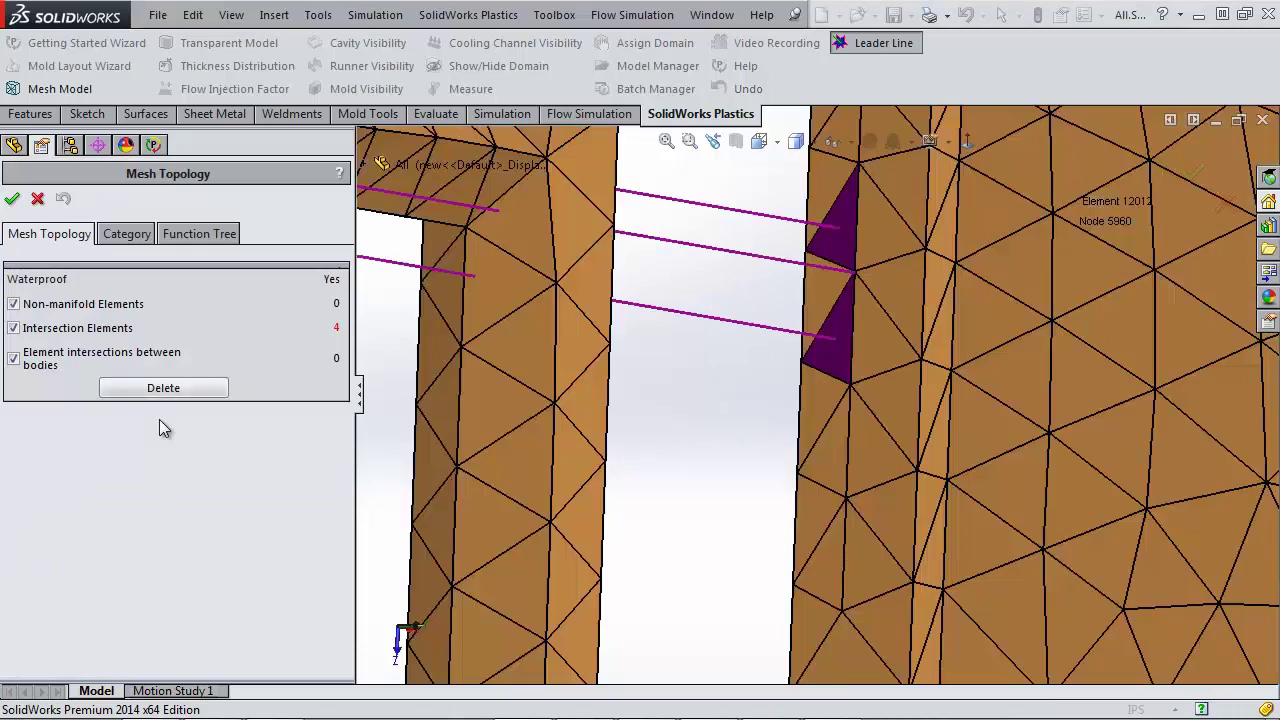
pyautogui.click(37, 200)
pyautogui.scroll(-1, 340, 400)
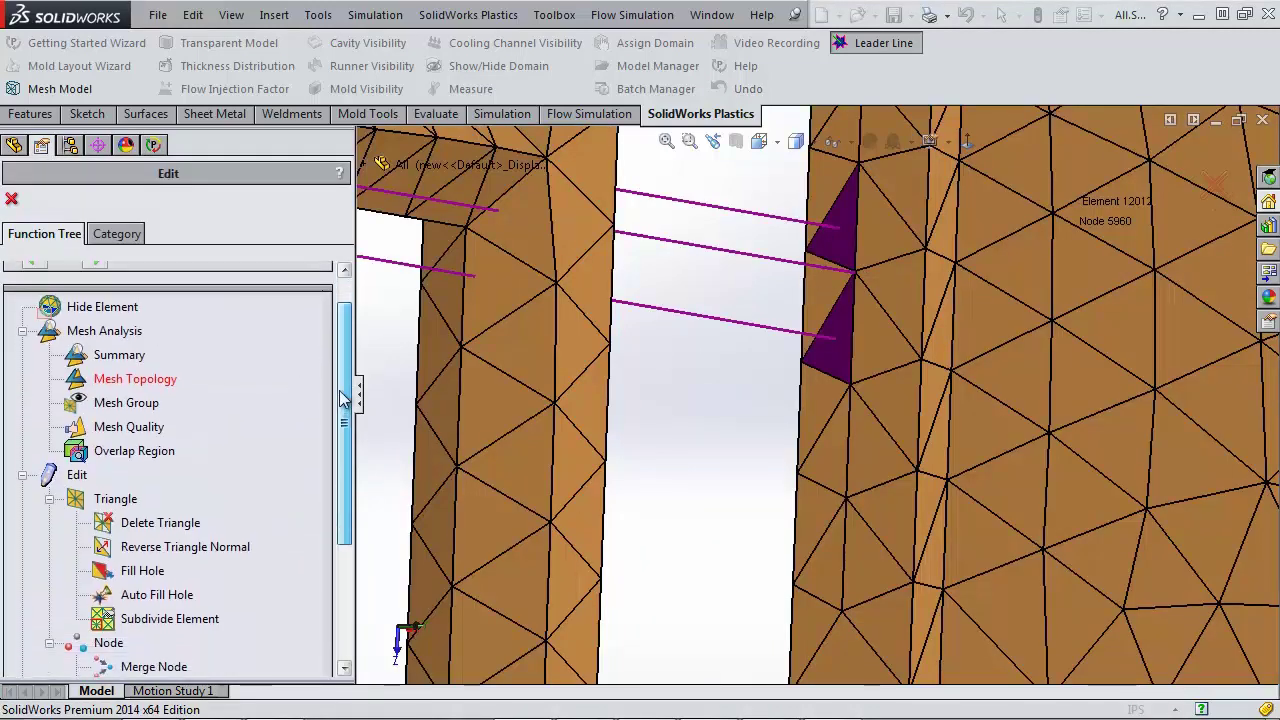
pyautogui.scroll(-1, 340, 397)
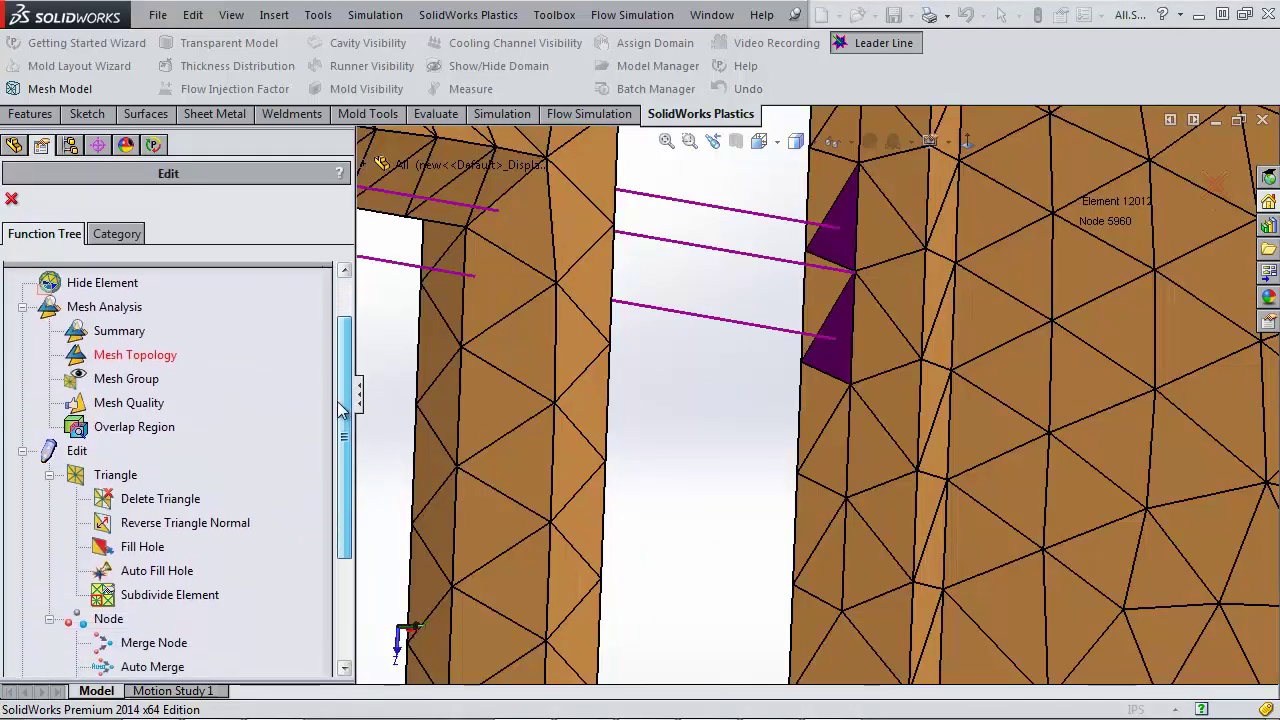
# Display mesh quality for aspect ratios 20 to 100000 with Bad Elements off, then close it
pyautogui.click(132, 402)
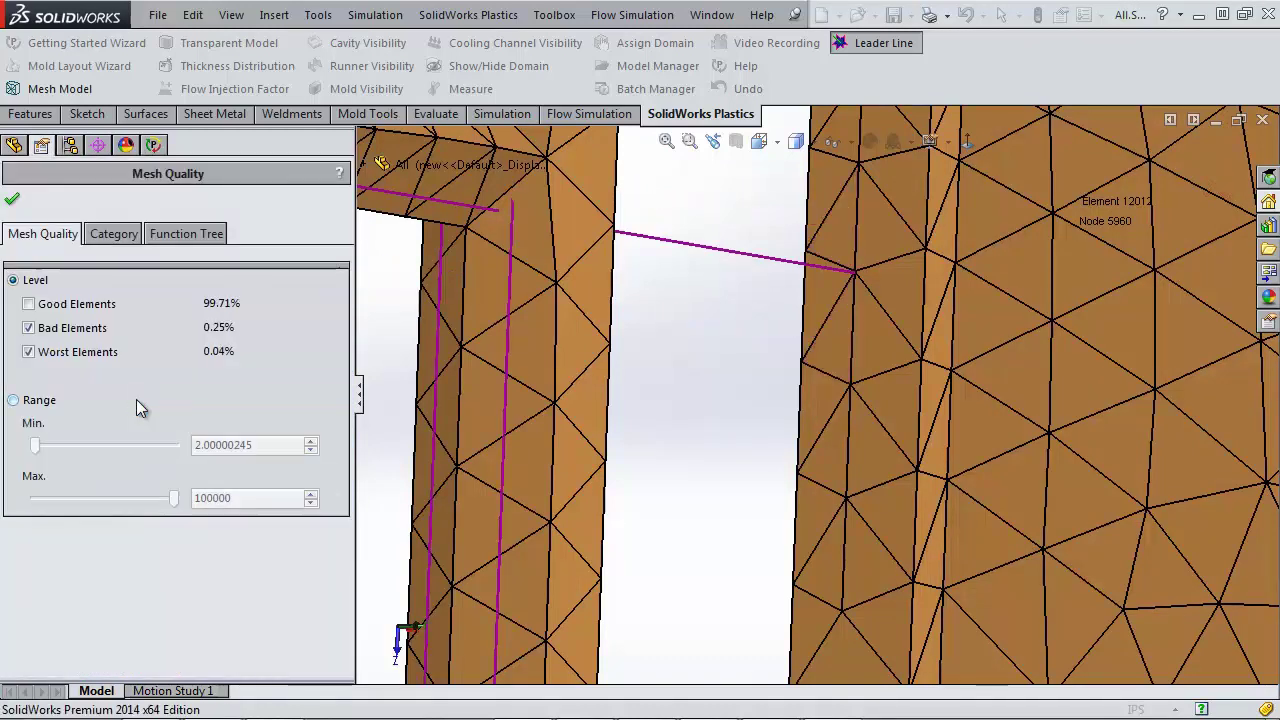
pyautogui.click(28, 328)
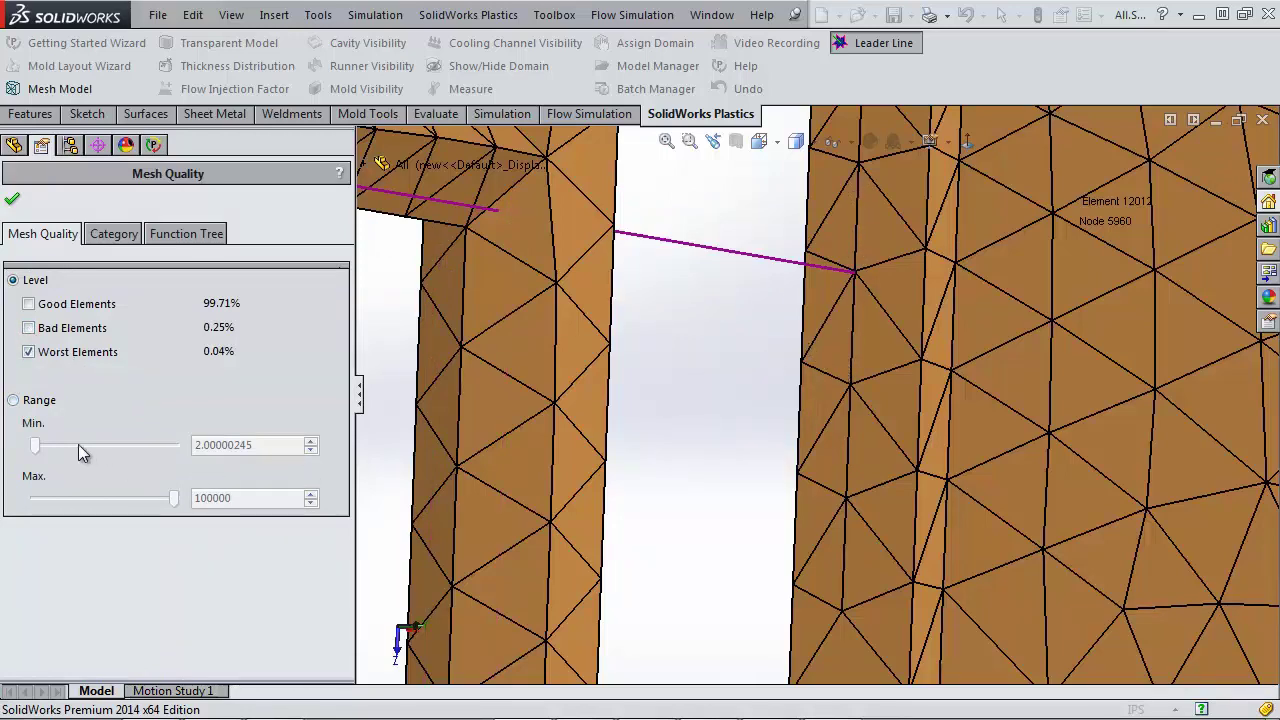
pyautogui.click(13, 400)
pyautogui.moveTo(274, 451); pyautogui.dragTo(135, 452)
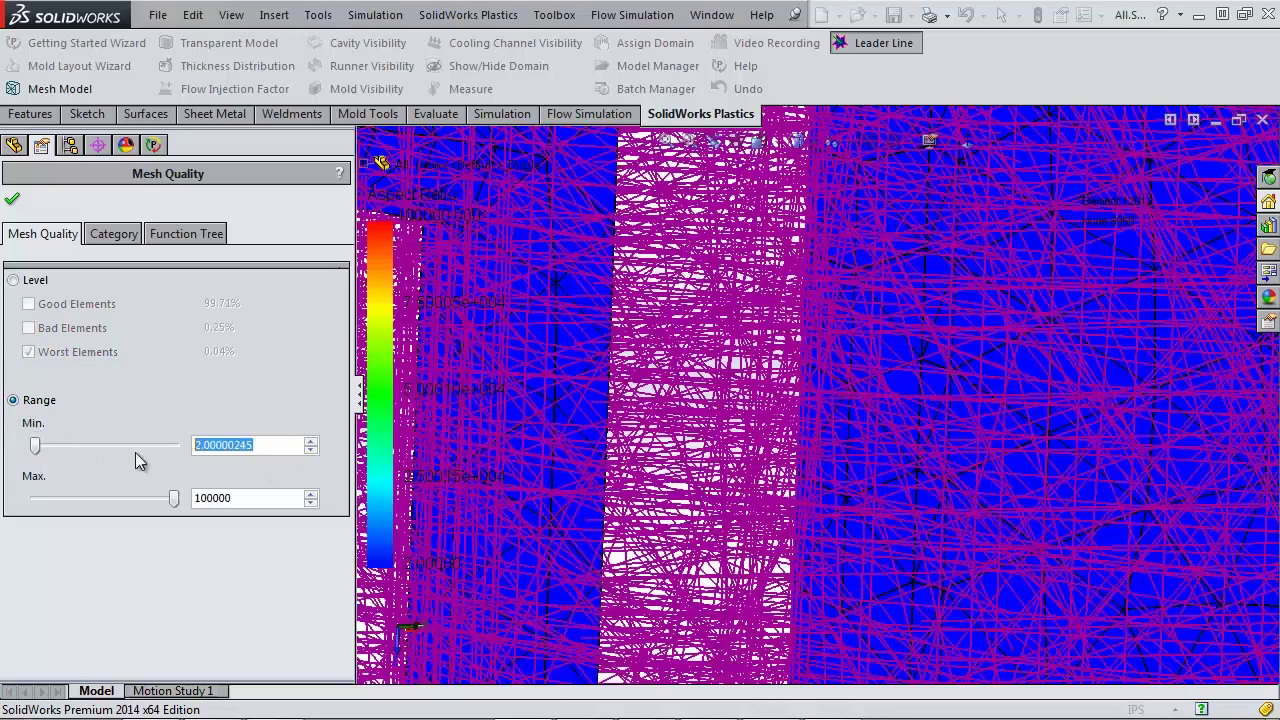
pyautogui.write('20')
pyautogui.press('Return')
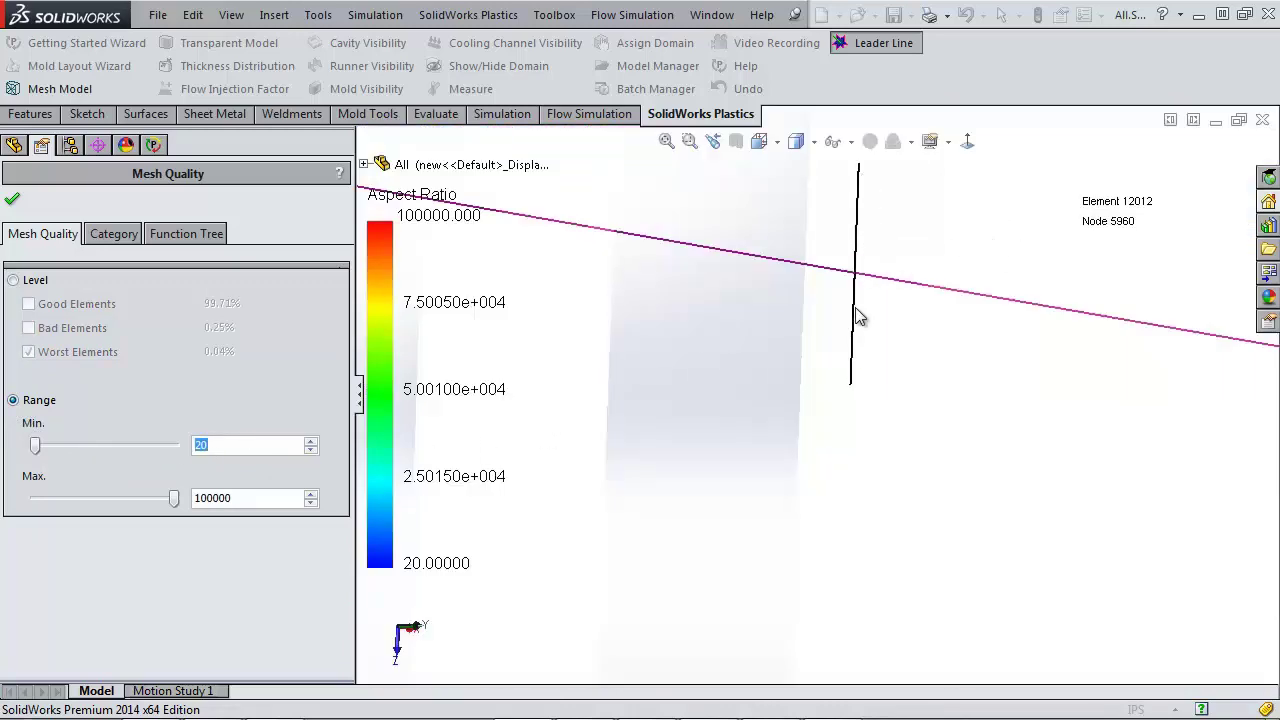
pyautogui.click(12, 199)
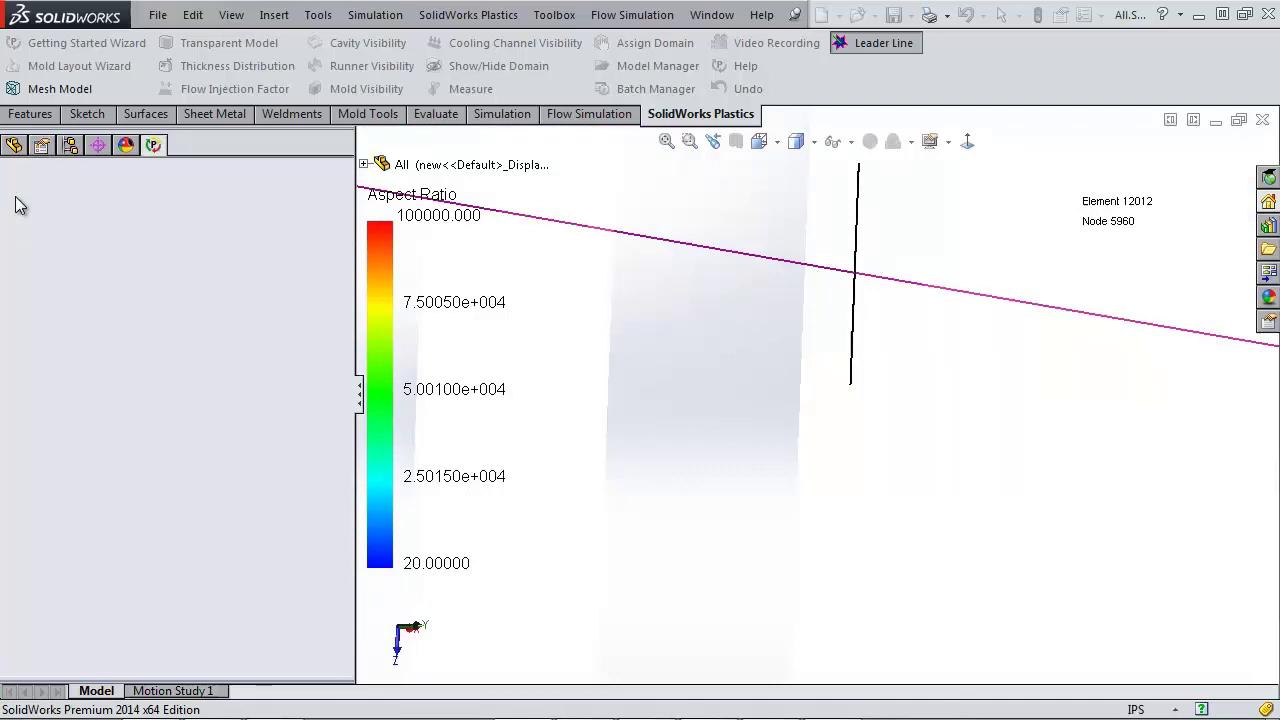
# Drag the leader-line node twice onto its neighbour, past the Intersection warning, leaving a thin purple sliver
pyautogui.moveTo(350, 300); pyautogui.dragTo(350, 435)
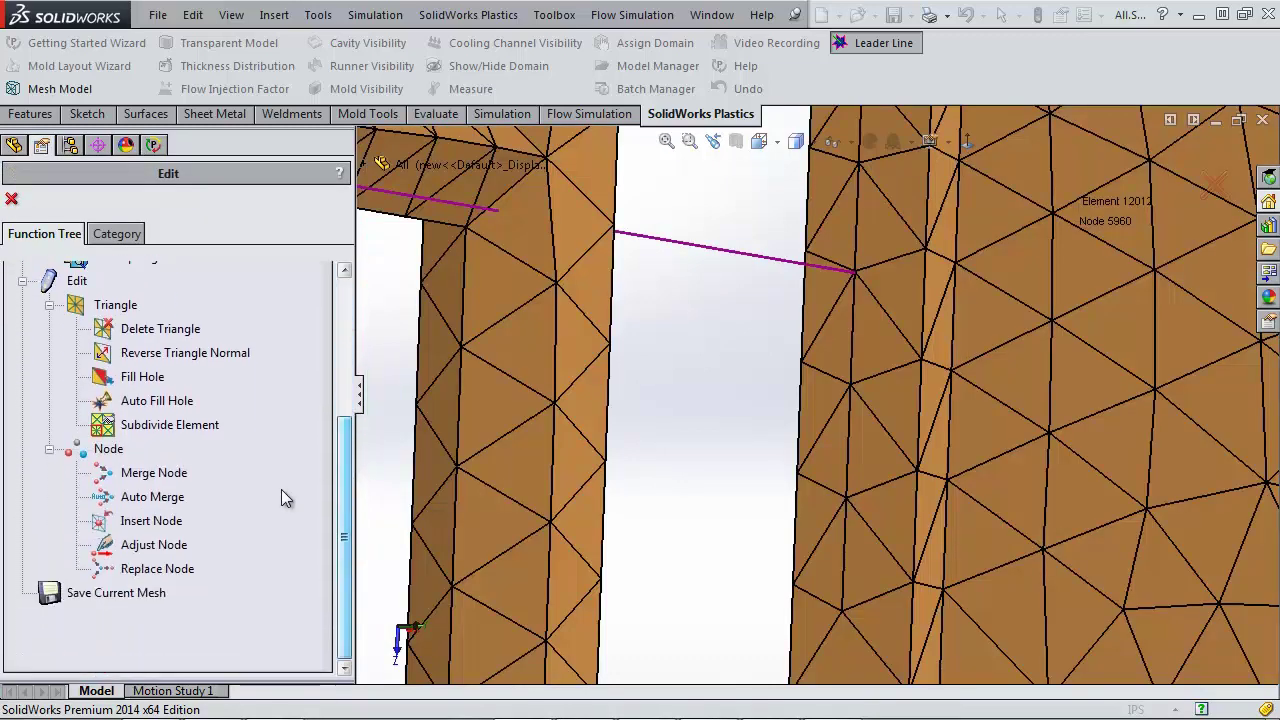
pyautogui.click(154, 545)
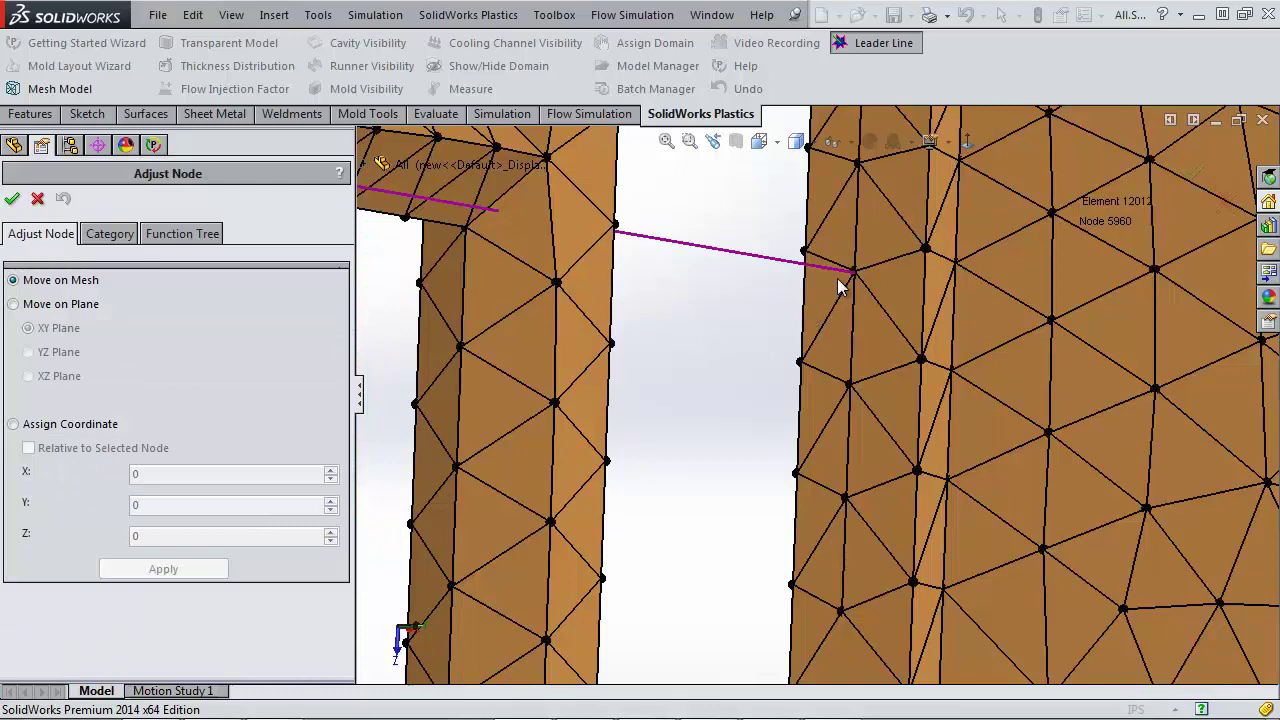
pyautogui.moveTo(856, 278)
pyautogui.mouseDown()
pyautogui.moveTo(846, 270)
pyautogui.moveTo(840, 283)
pyautogui.mouseUp()
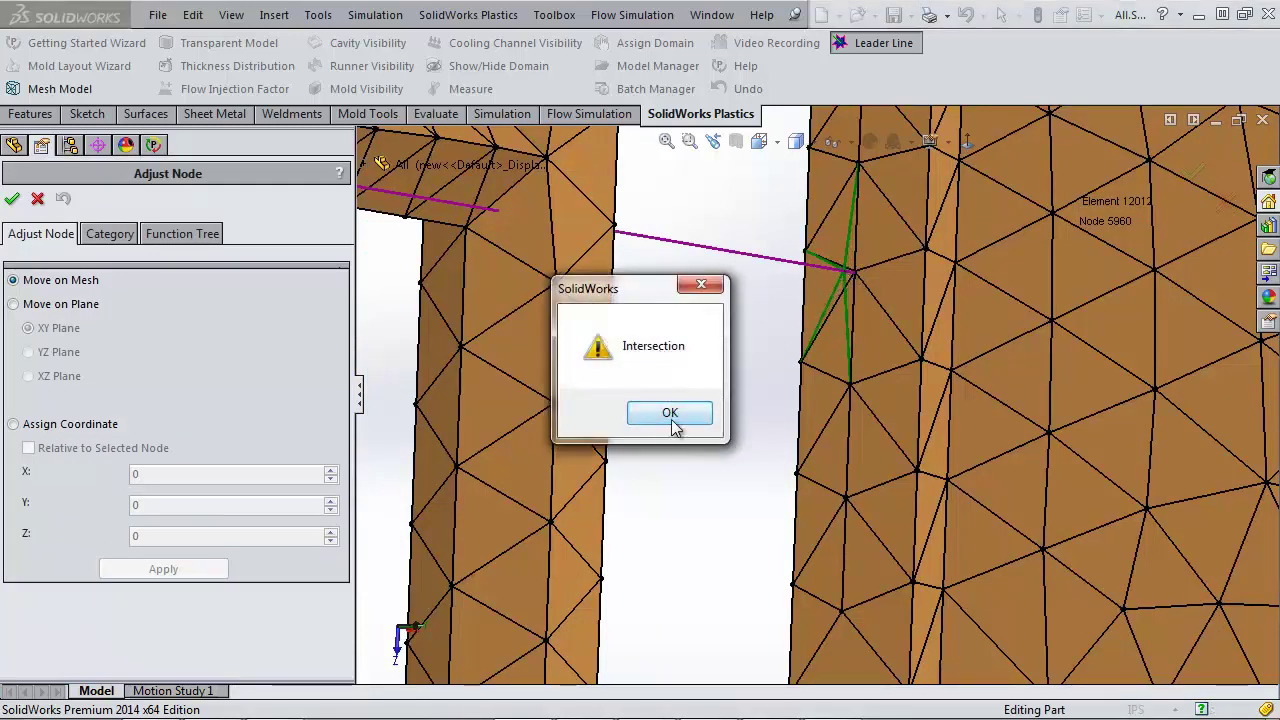
pyautogui.click(669, 413)
pyautogui.moveTo(854, 268); pyautogui.dragTo(892, 275)
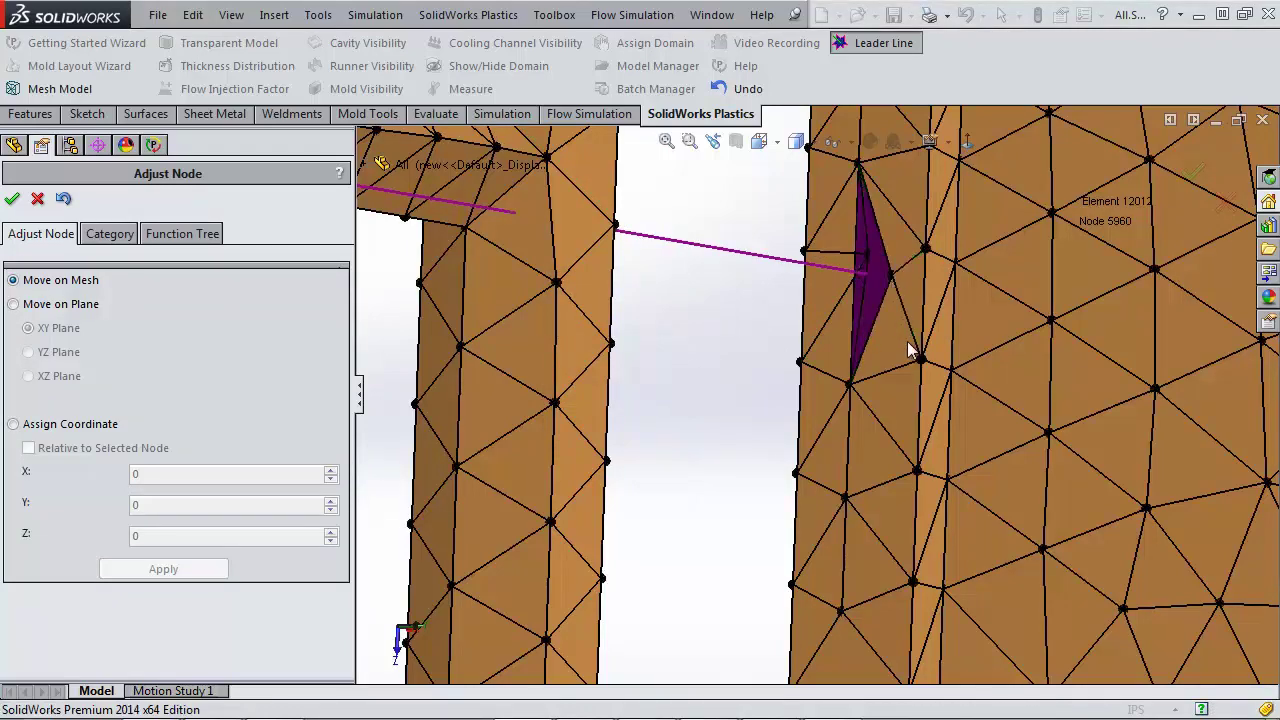
pyautogui.keyDown('ctrl'); pyautogui.moveTo(903, 331); pyautogui.dragTo(760, 431, button='middle'); pyautogui.keyUp('ctrl')
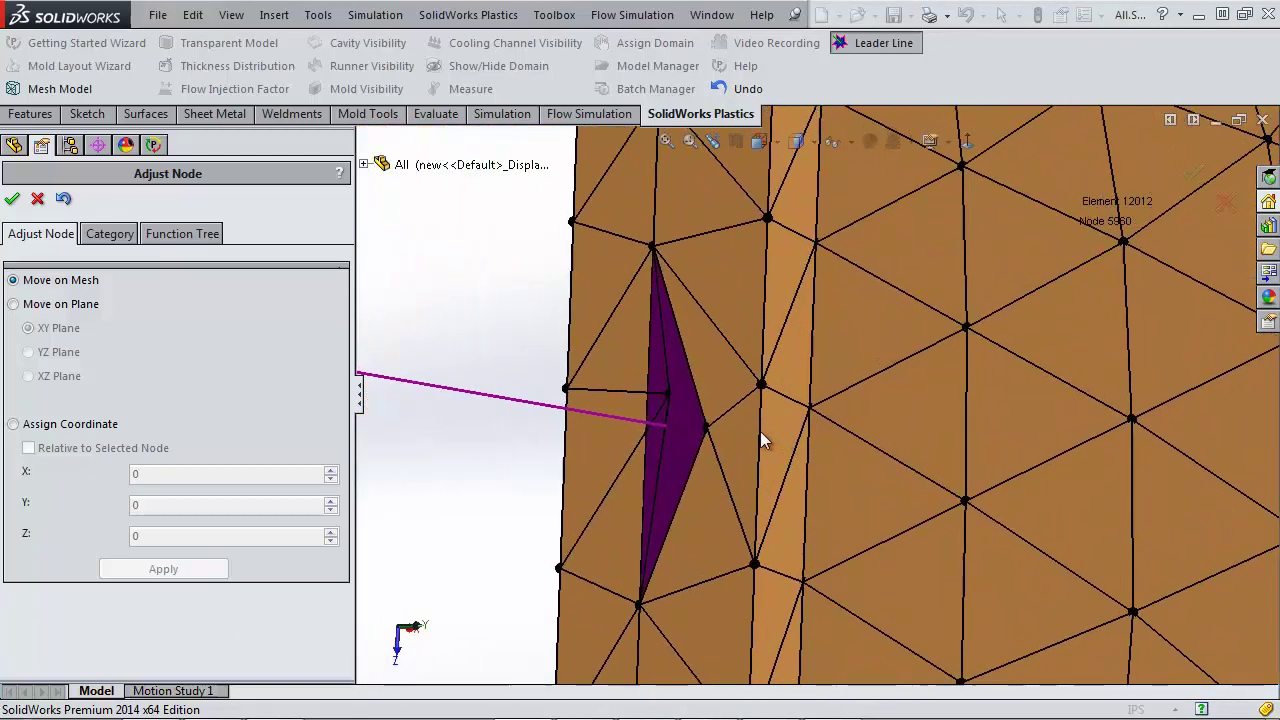
pyautogui.scroll(-3, 660, 298)
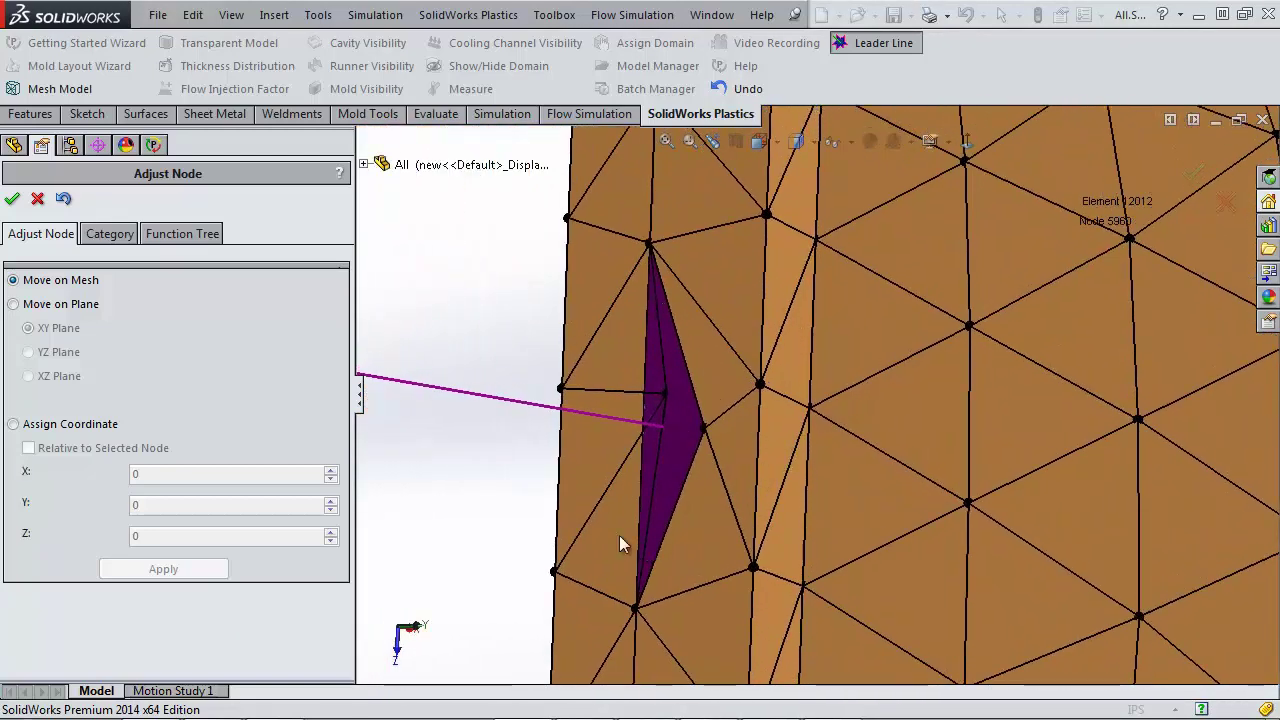
pyautogui.click(12, 199)
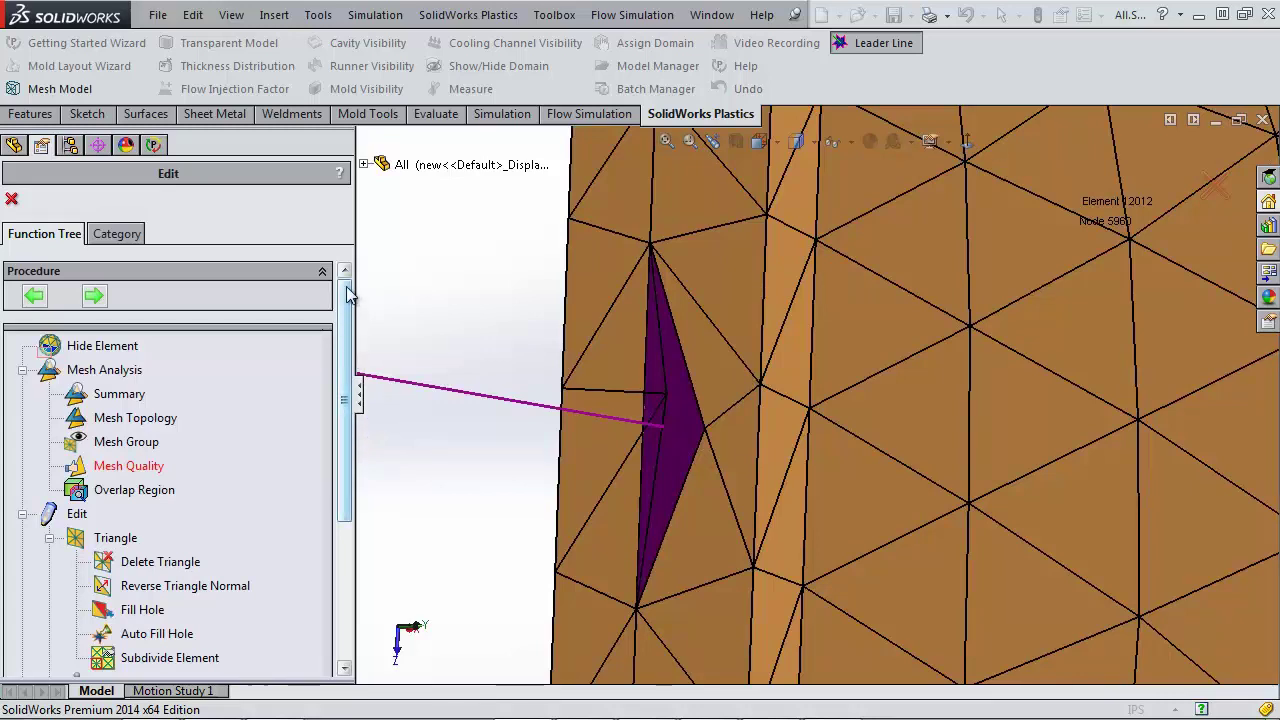
pyautogui.moveTo(348, 290); pyautogui.dragTo(339, 493)
# Merge the purple sliver's nodes, leaving 12010 elements and 5959 nodes
pyautogui.doubleClick(154, 472)
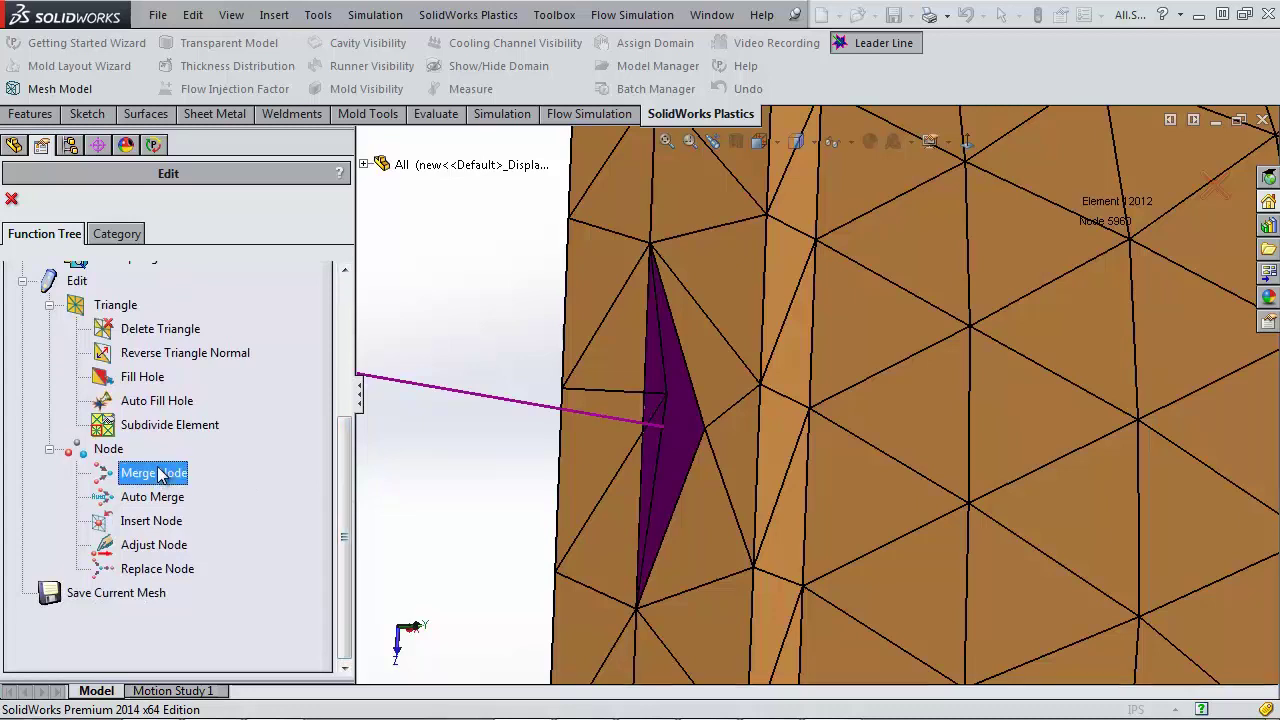
pyautogui.click(721, 455)
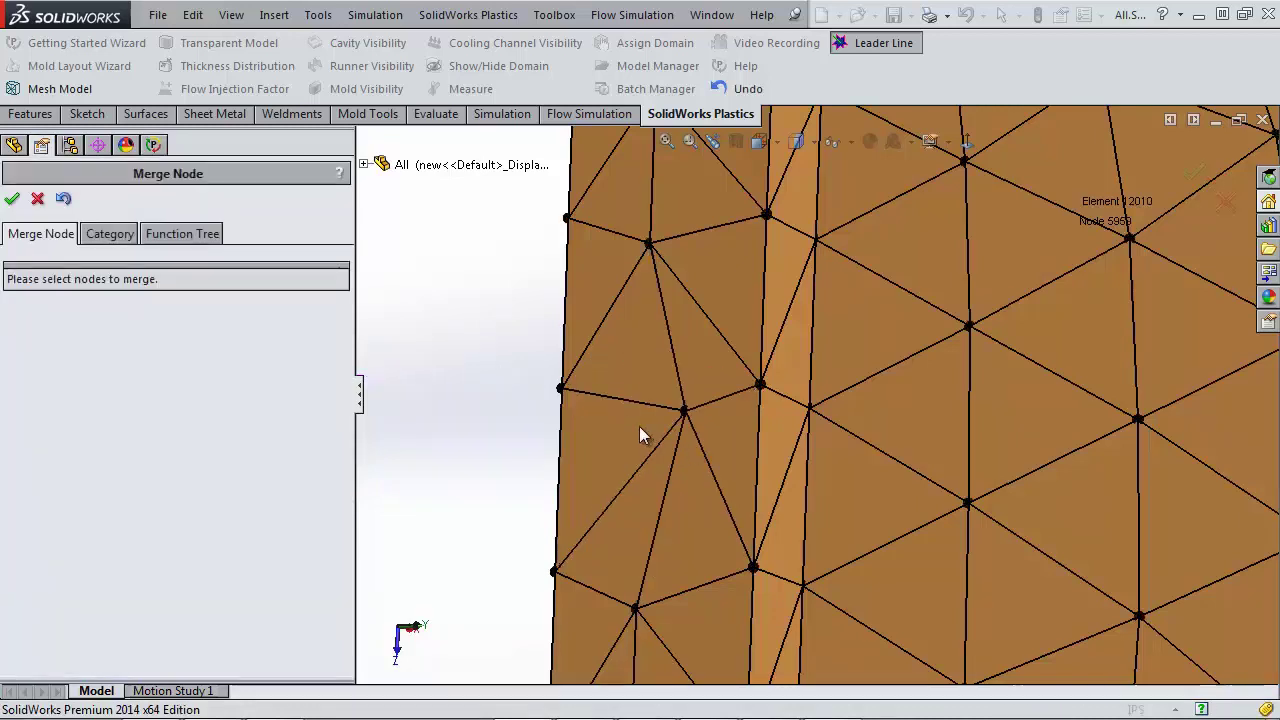
pyautogui.click(13, 201)
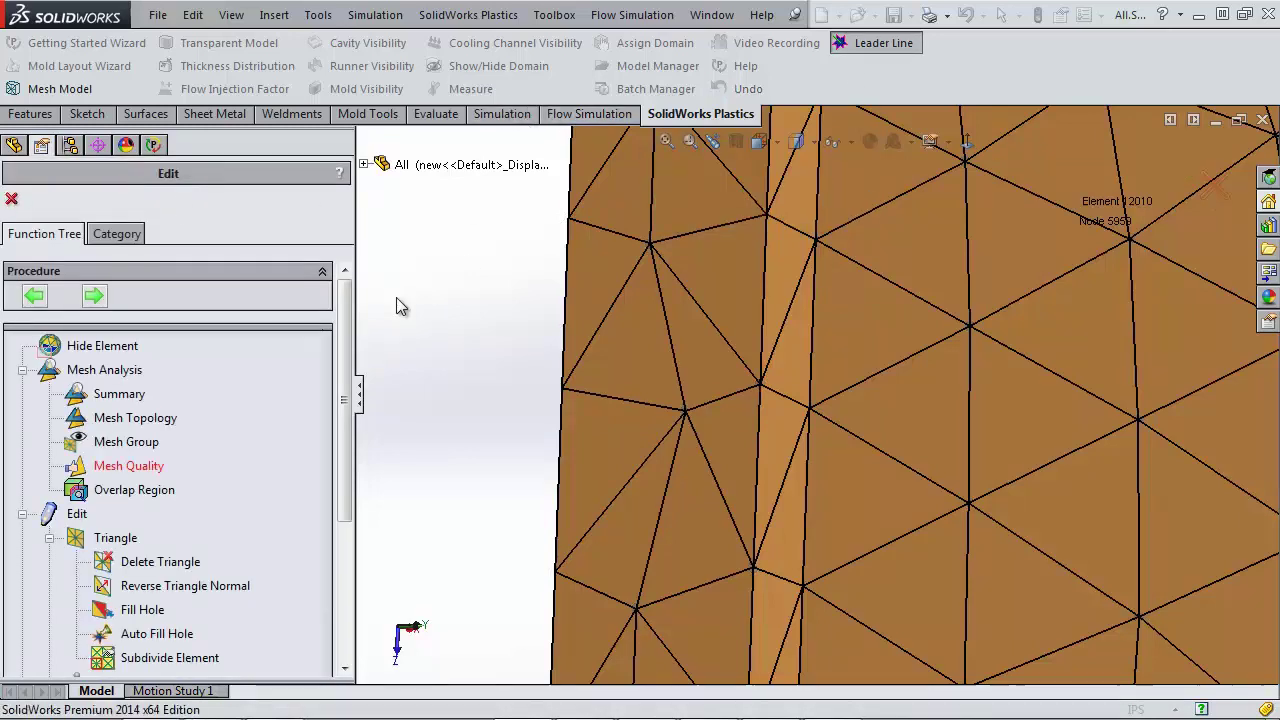
pyautogui.moveTo(345, 295); pyautogui.dragTo(345, 433)
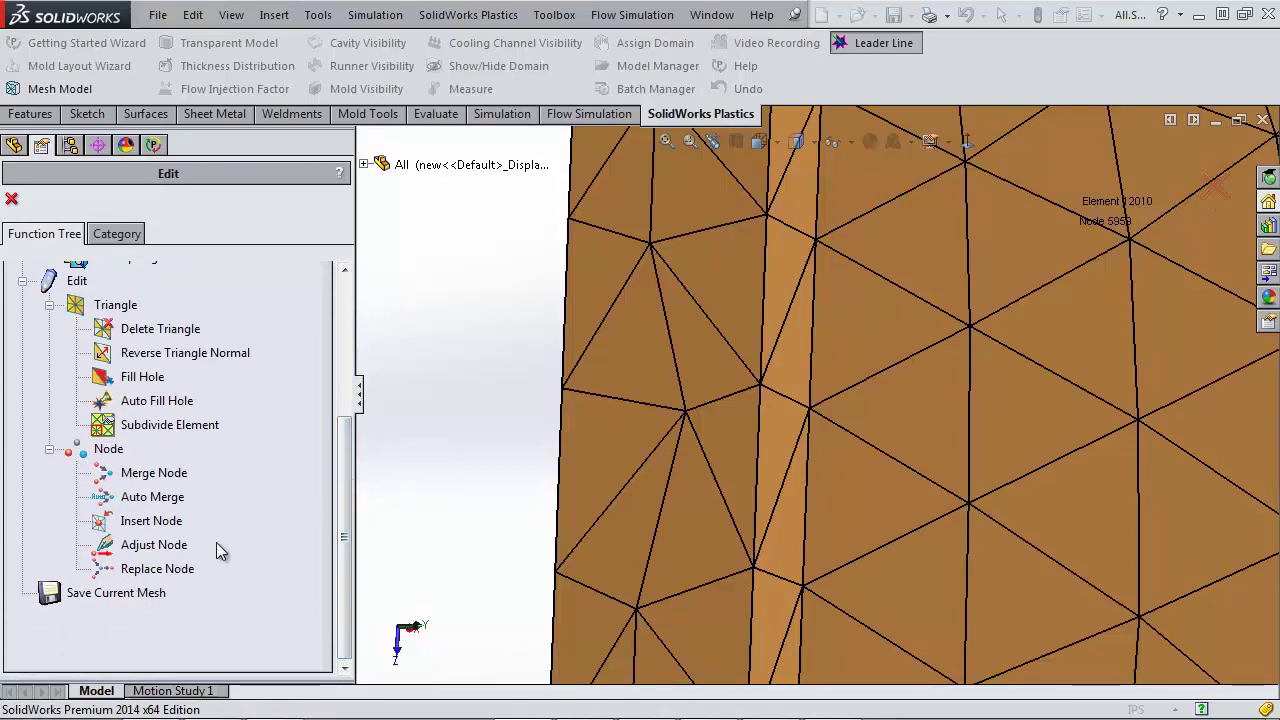
# Check the mesh summary: waterproof, 0 intersections, 0 non-manifold edges, max aspect ratio 32.12
pyautogui.click(667, 137)
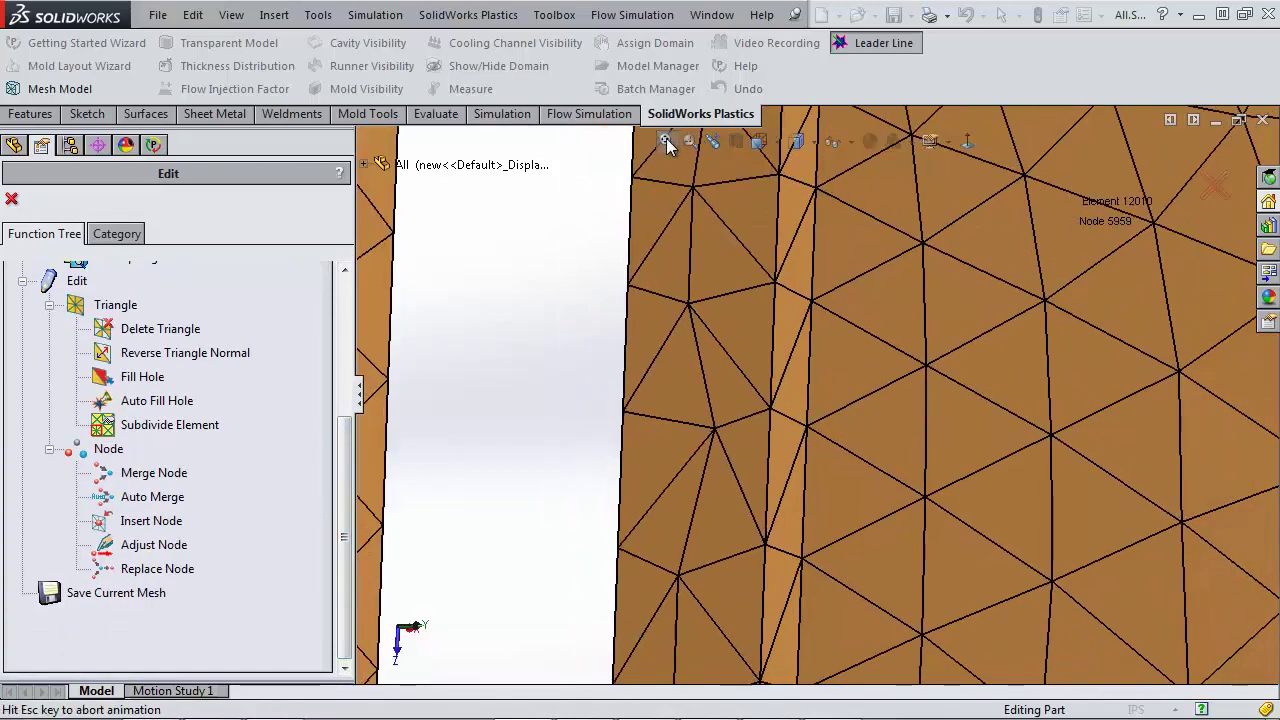
pyautogui.moveTo(347, 443); pyautogui.dragTo(347, 307)
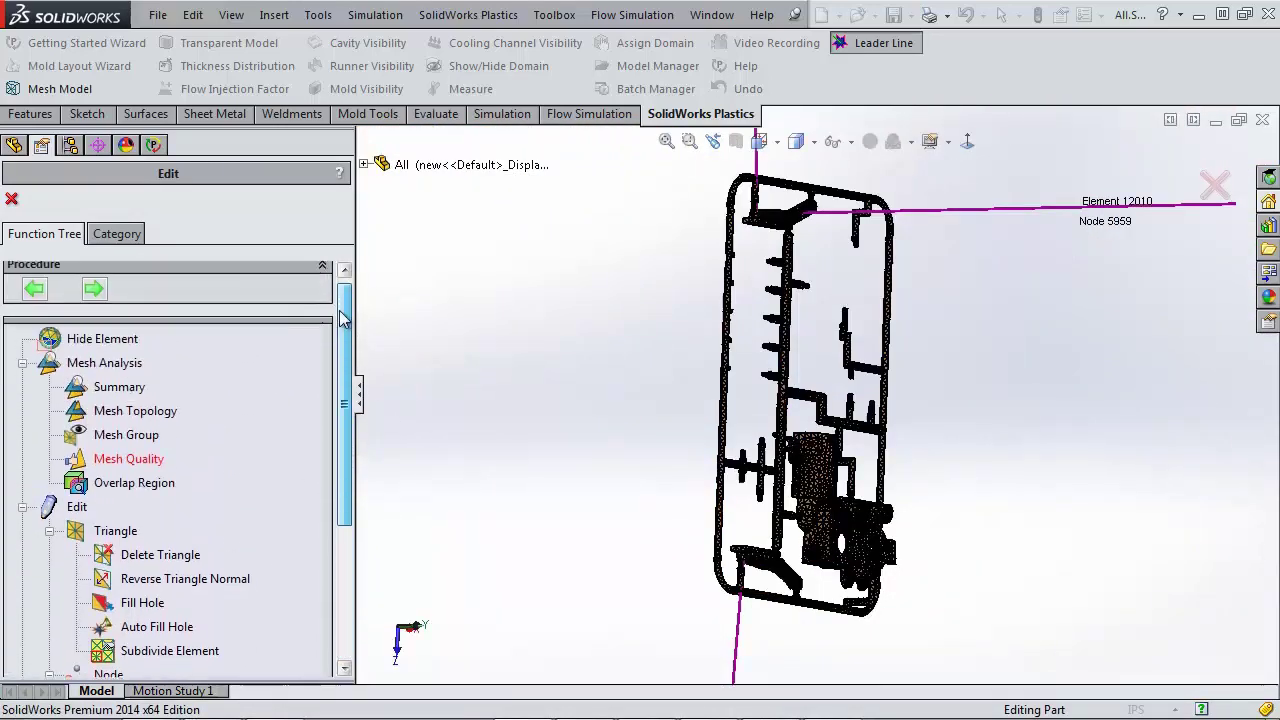
pyautogui.click(120, 387)
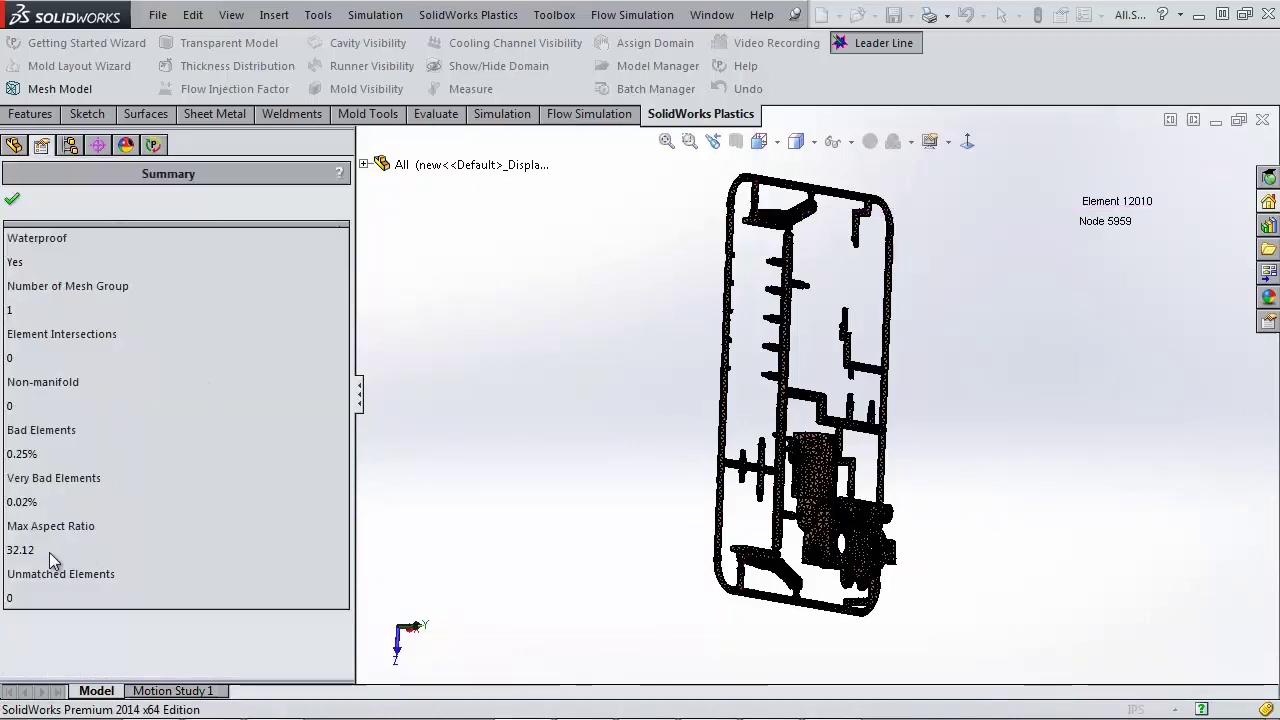
pyautogui.moveTo(608, 314); pyautogui.dragTo(520, 326, button='middle')
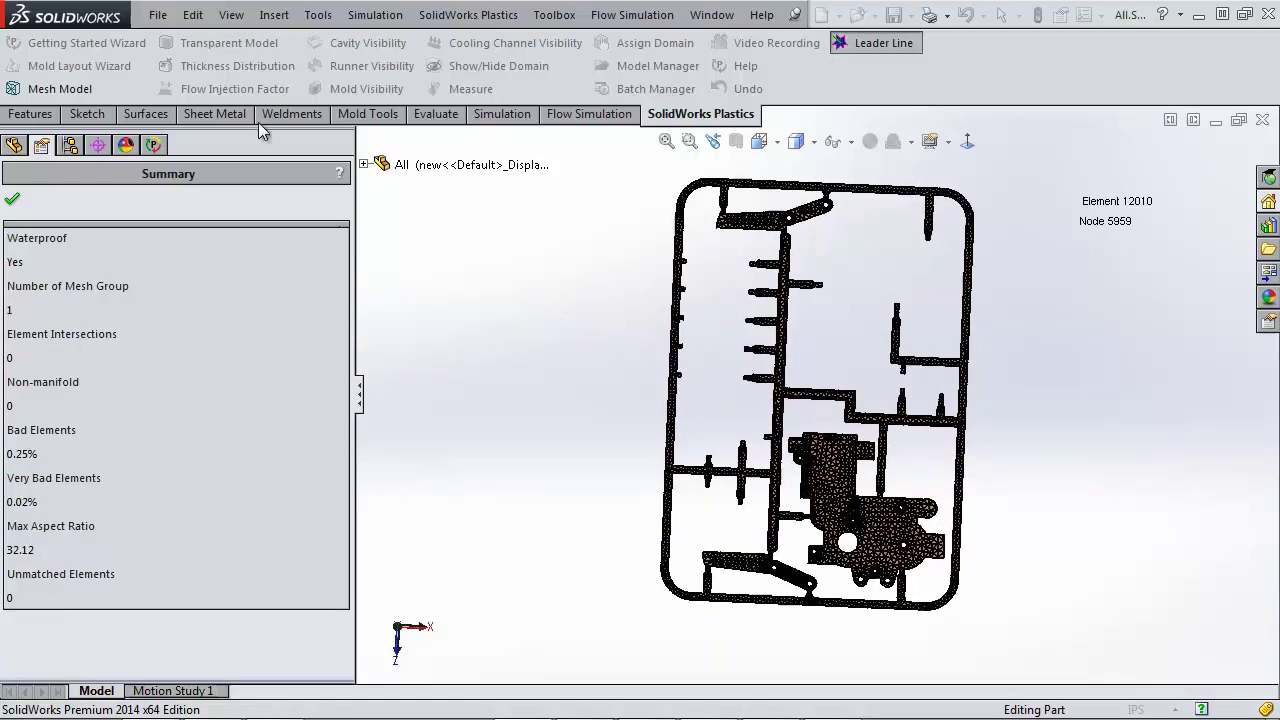
pyautogui.click(12, 204)
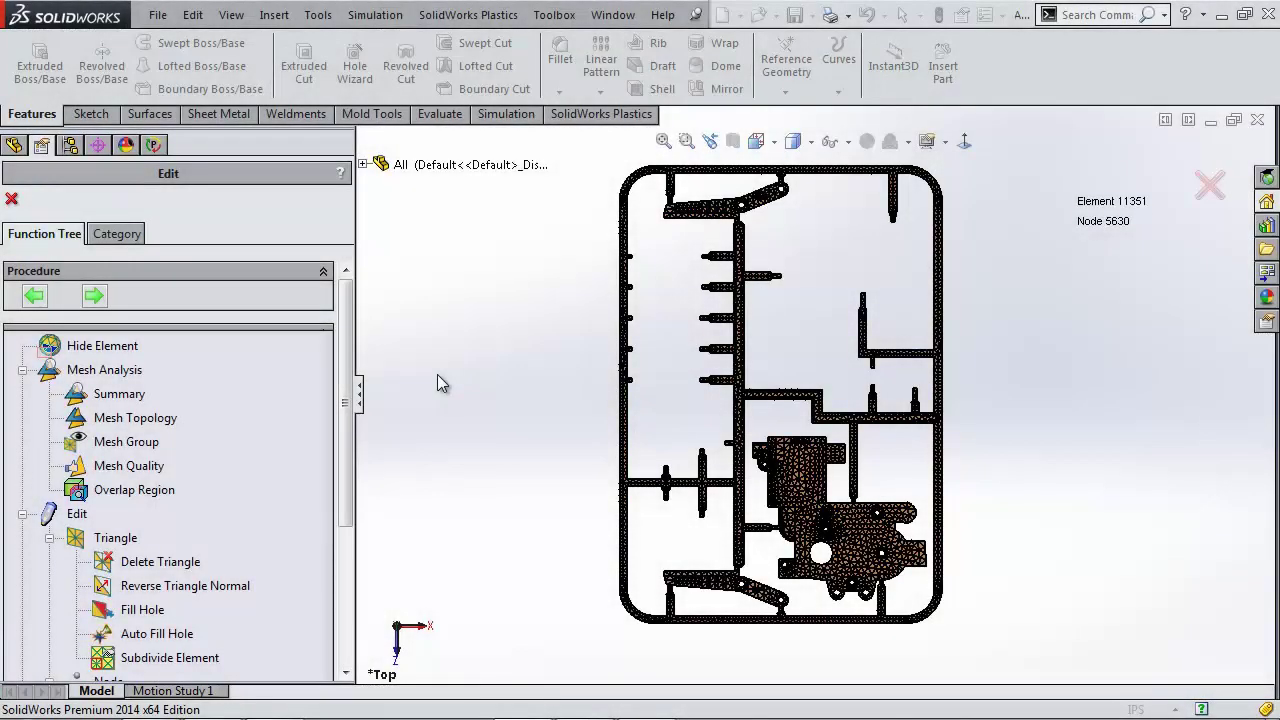
# Generate a hybrid tetrahedral Cavity (Domain 1) solid mesh of 36130 elements and 16627 nodes
pyautogui.click(93, 295)
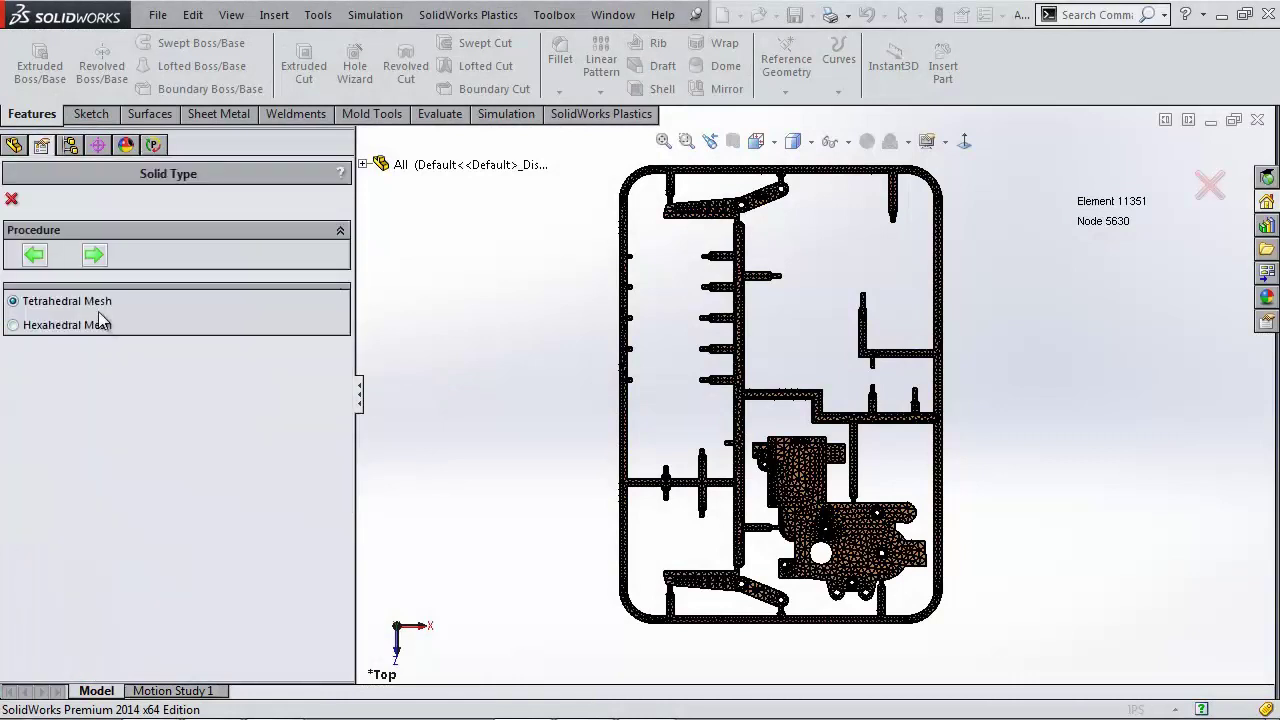
pyautogui.click(94, 256)
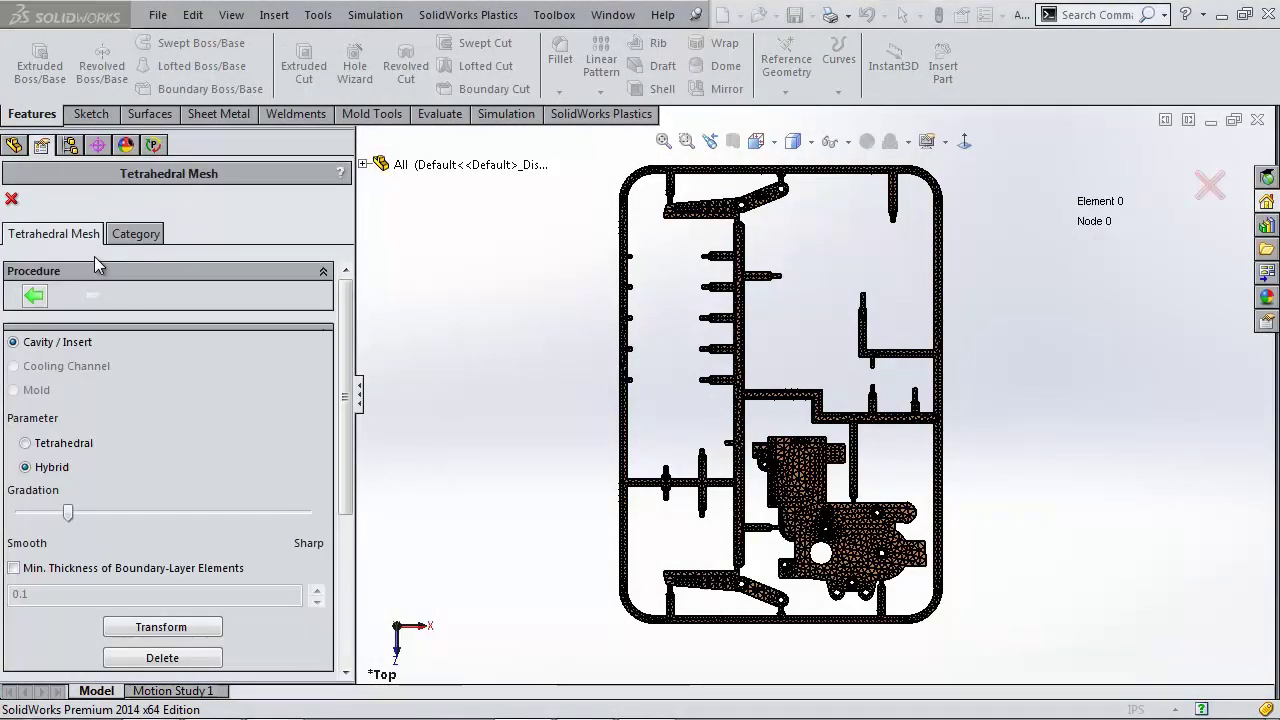
pyautogui.click(204, 632)
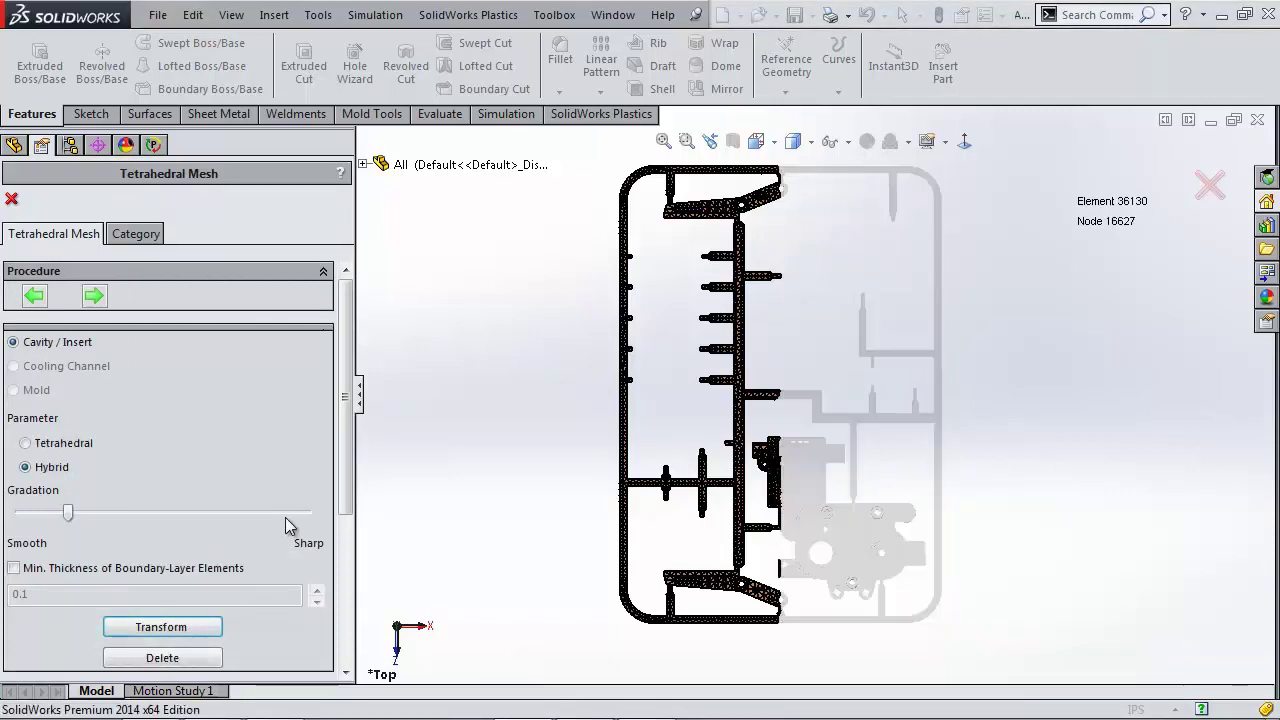
pyautogui.click(94, 295)
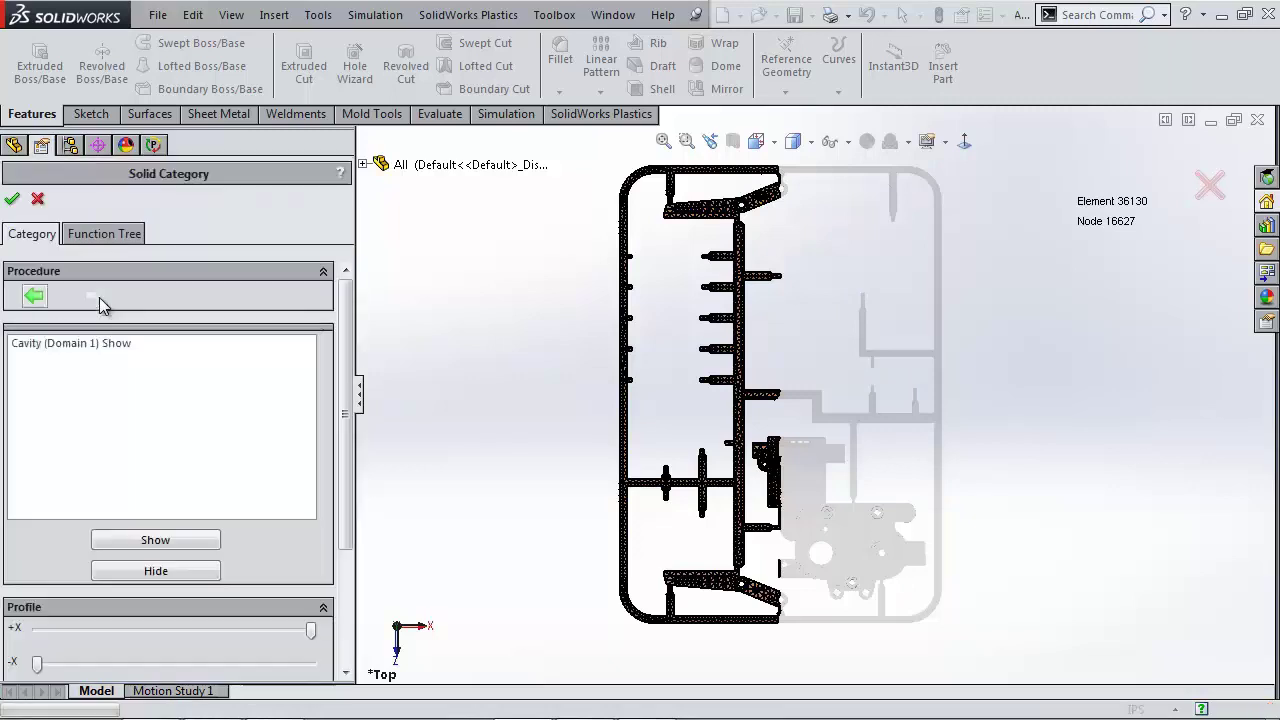
pyautogui.click(150, 538)
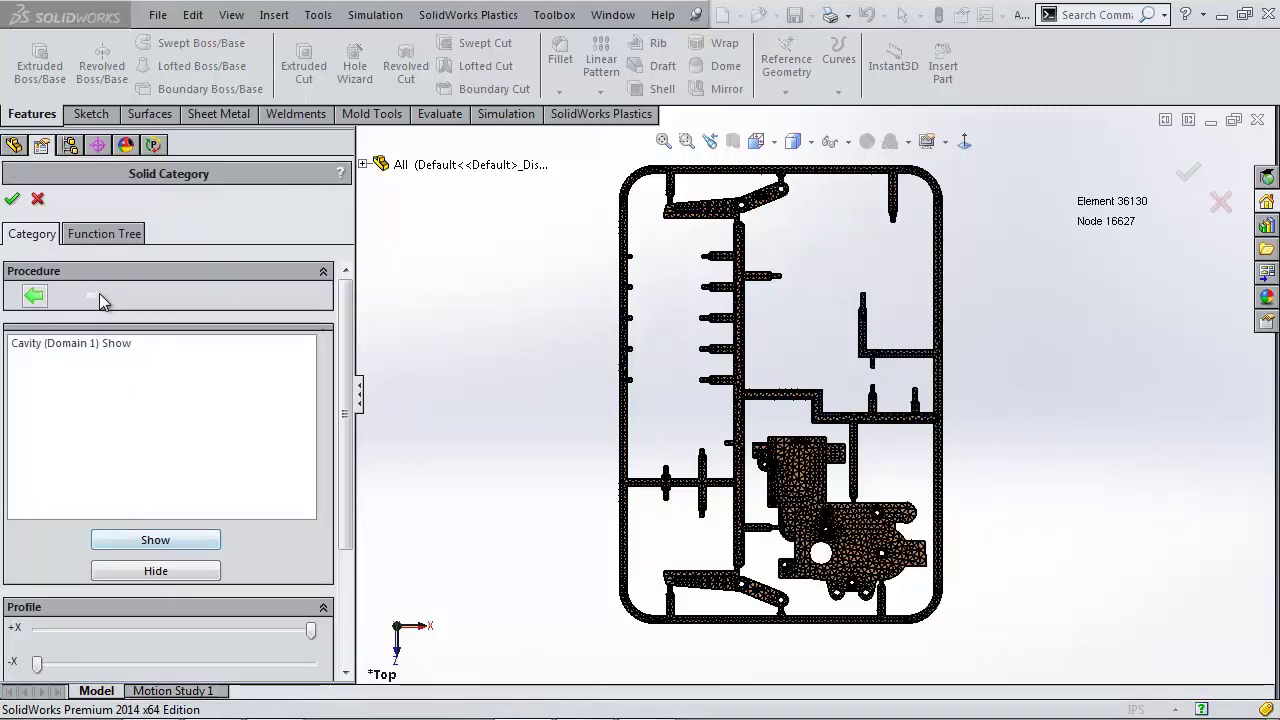
pyautogui.click(12, 200)
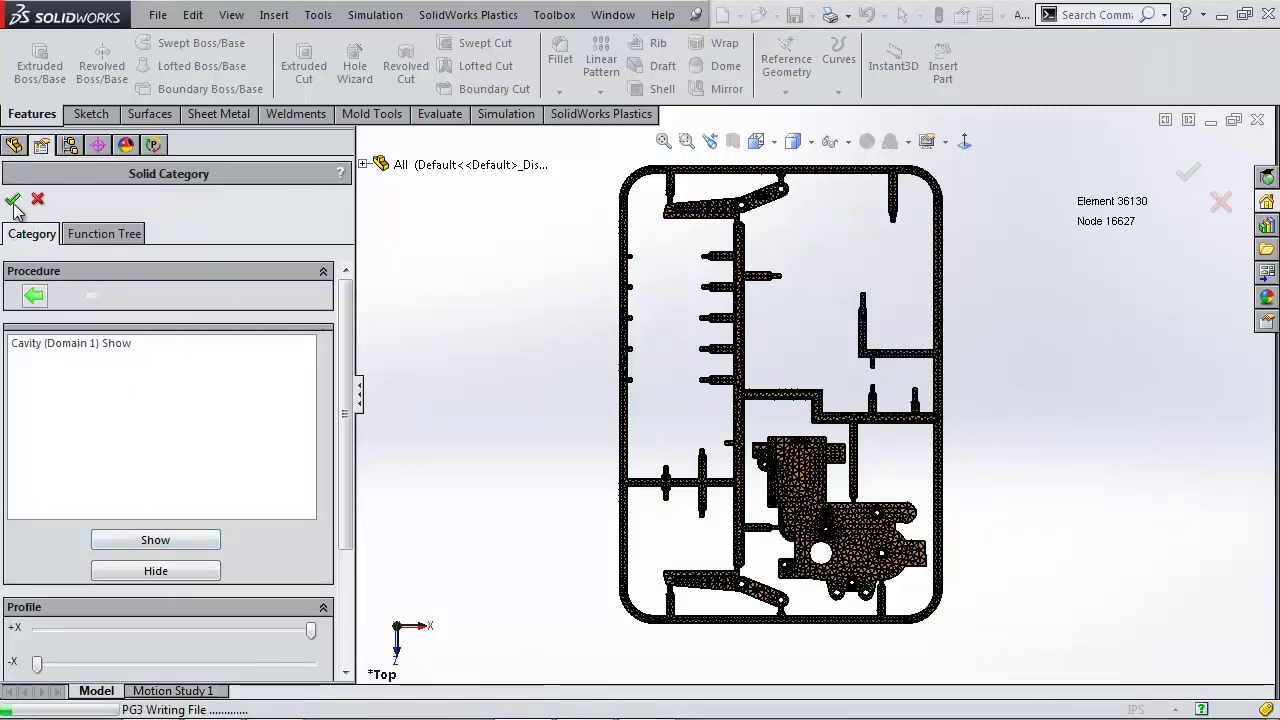